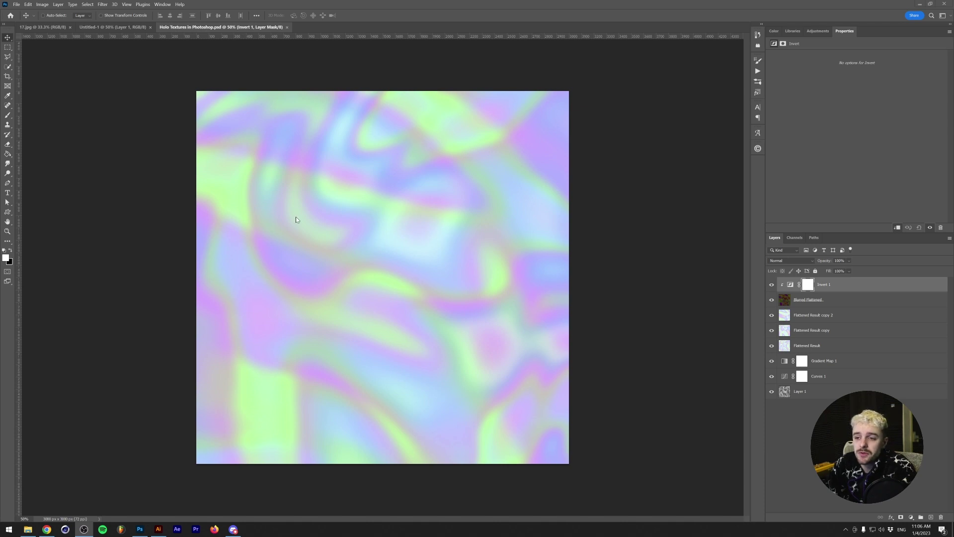
Check the 17.jpg reference image, then return to the Holo Textures document.
click(50, 27)
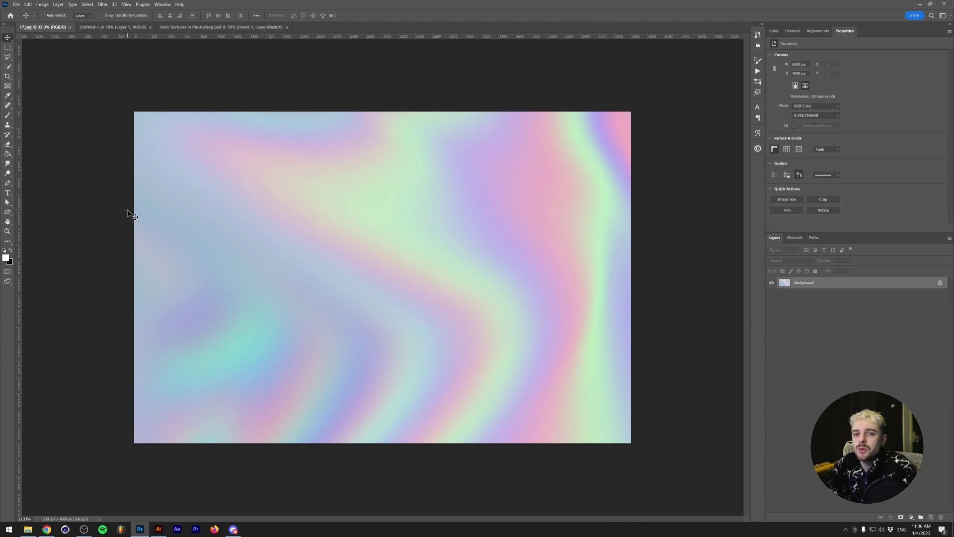
click(231, 28)
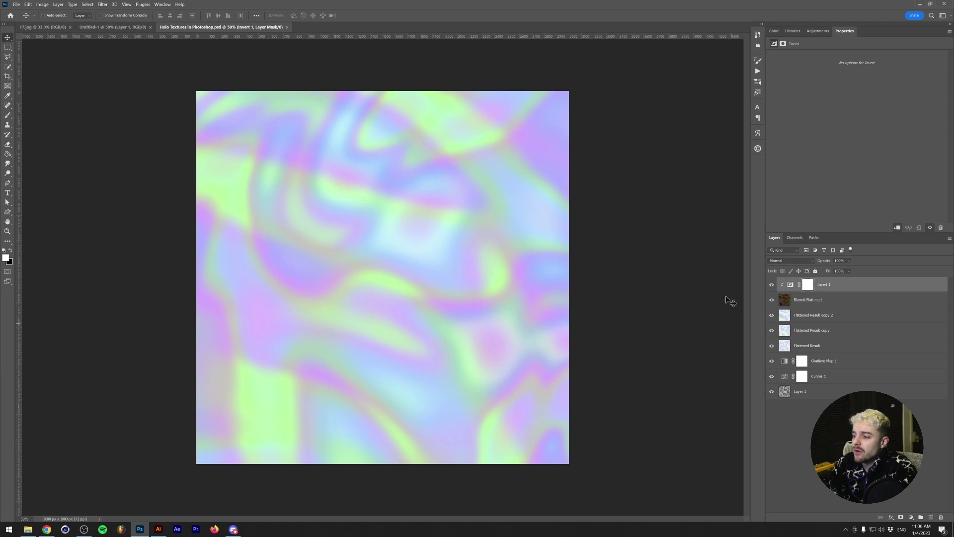
Solo and select Layer 1, add Layer 2 above it, and fill it with swapped-colour Clouds.
alt+click(772, 392)
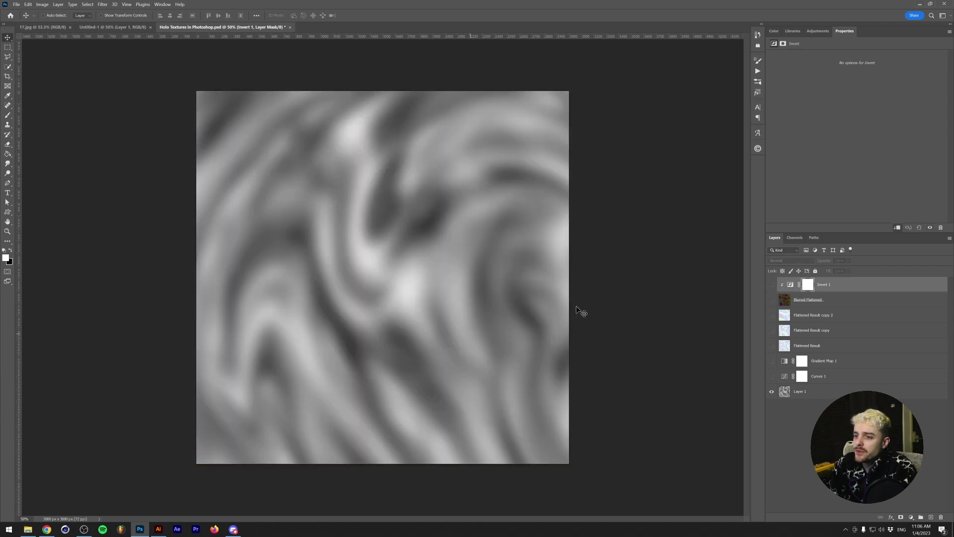
click(795, 391)
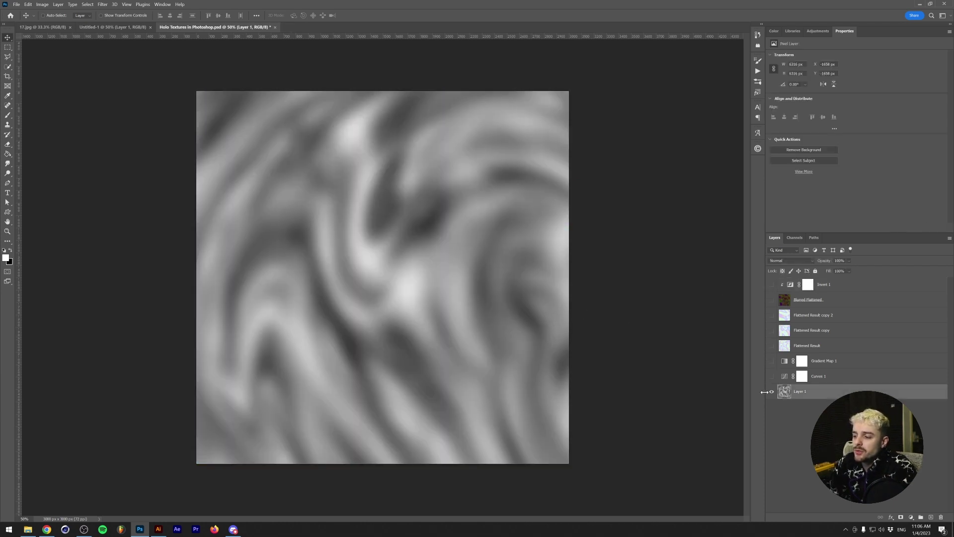
click(931, 517)
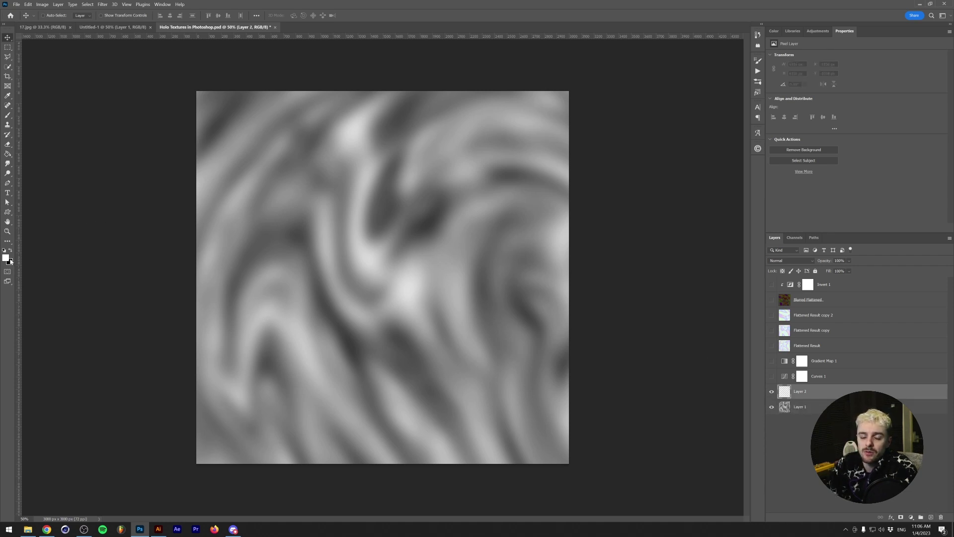
key(x)
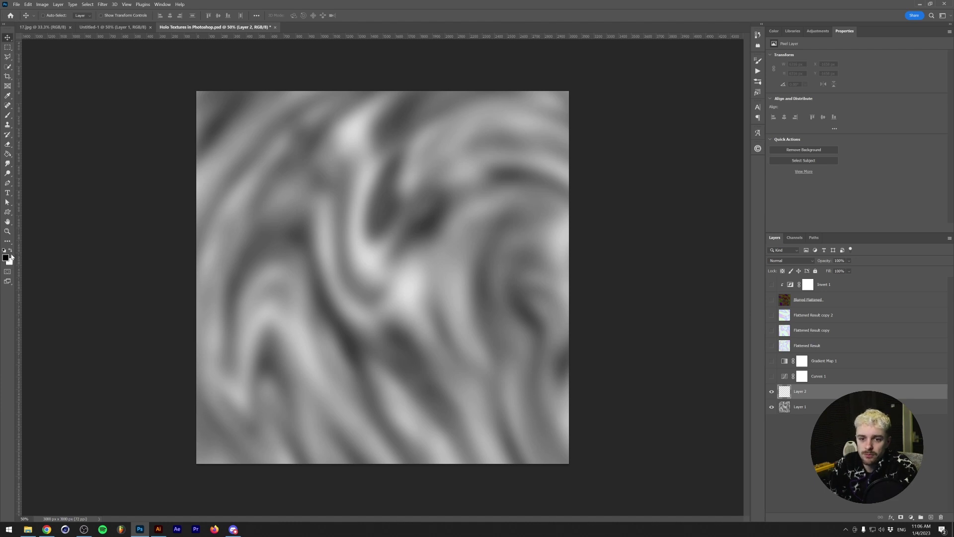
click(104, 4)
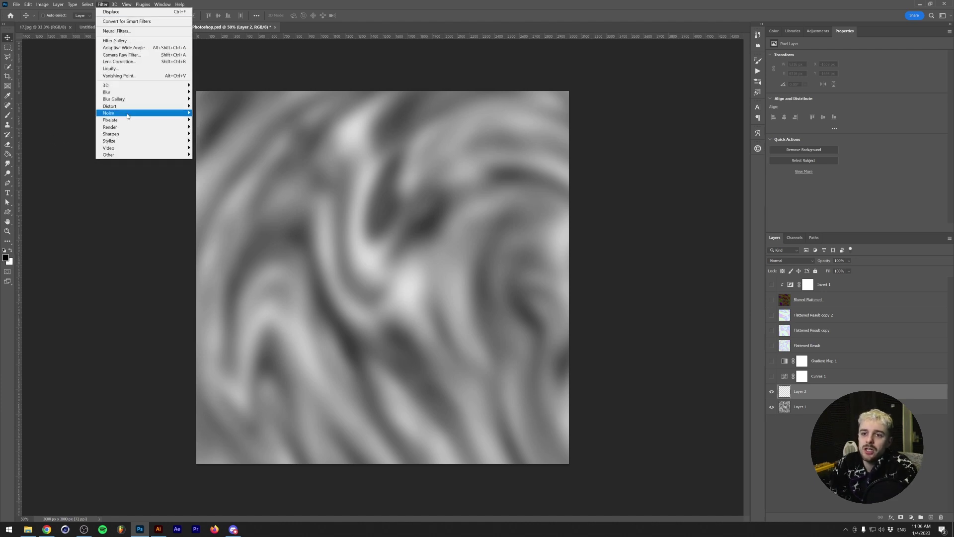
mouse_move(171, 131)
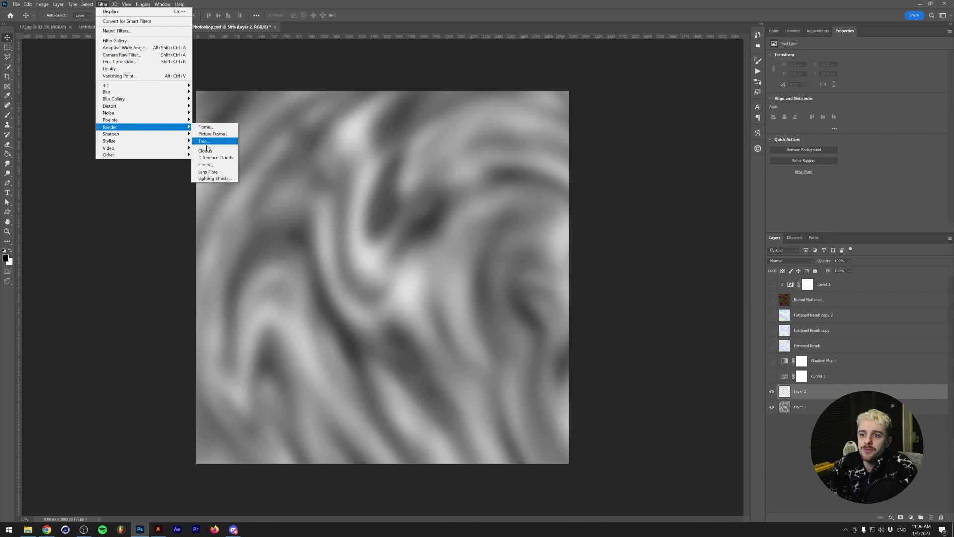
click(206, 150)
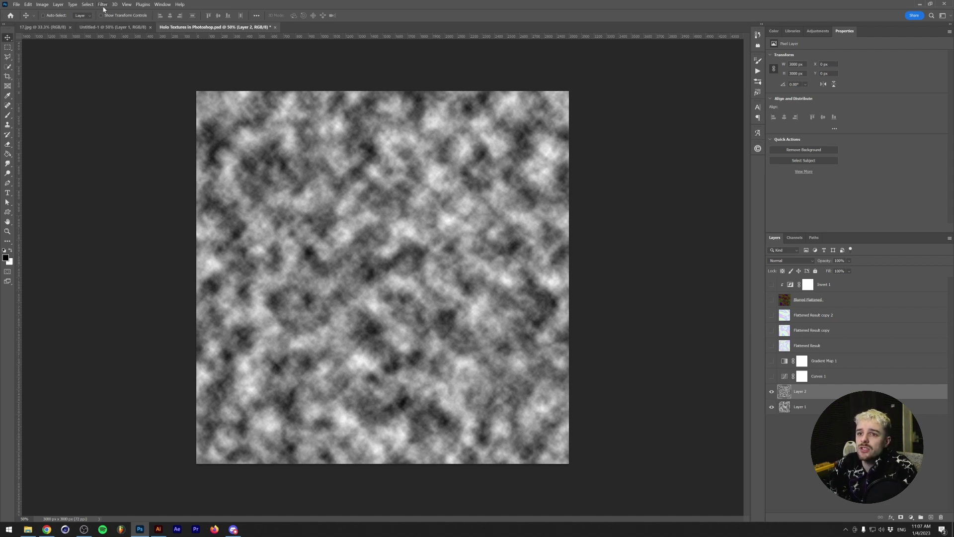
In Liquify, forward-warp Layer 2's clouds down and left with a 1200 brush.
click(104, 5)
click(119, 65)
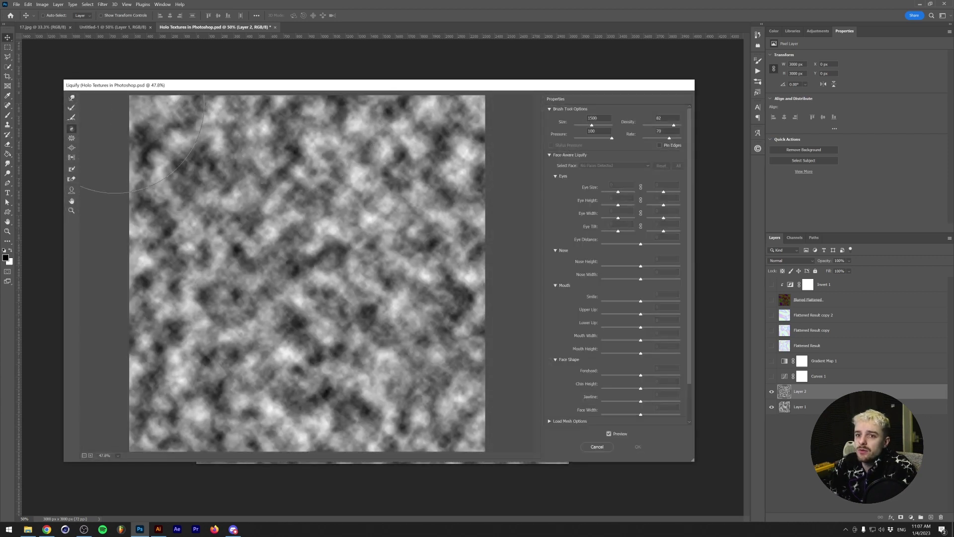
click(71, 99)
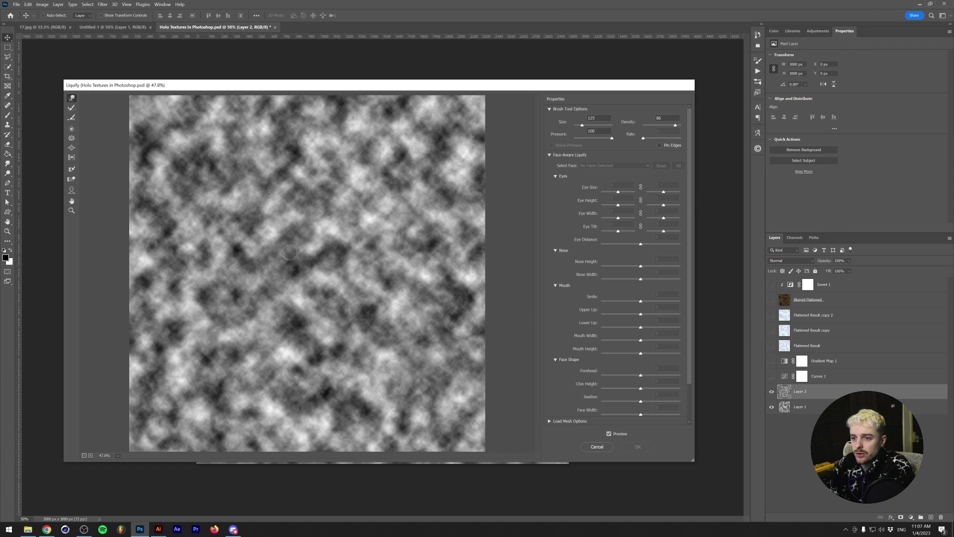
key(bracketright)
key(bracketright)
key(bracketright)
key(bracketright)
key(bracketright)
key(bracketright)
key(bracketright)
key(bracketright)
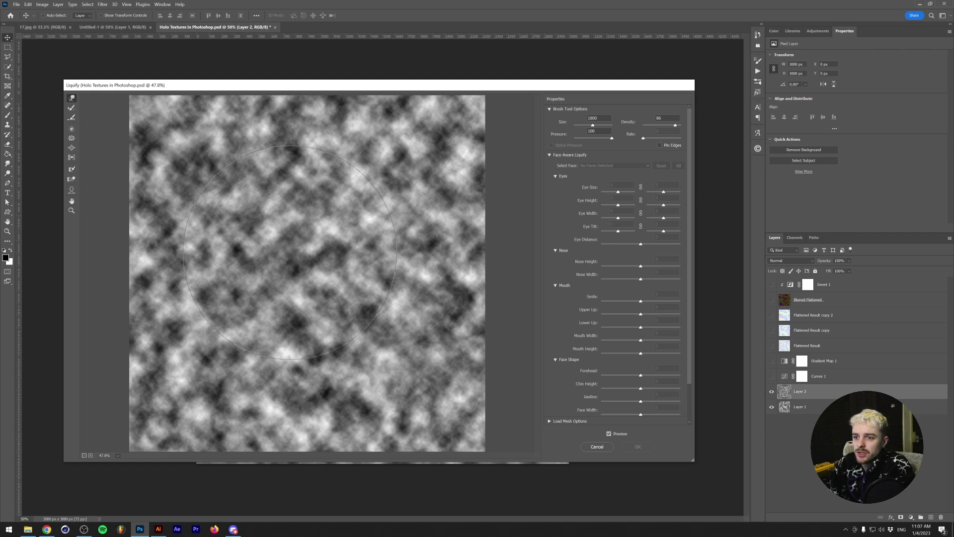
key(bracketleft)
key(bracketleft)
key(bracketleft)
mouse_move(239, 199)
mouse_down()
mouse_move(202, 316)
mouse_move(301, 254)
mouse_move(422, 313)
mouse_move(323, 330)
mouse_move(276, 391)
mouse_move(460, 396)
mouse_move(358, 417)
mouse_move(234, 393)
mouse_move(157, 411)
mouse_move(140, 399)
mouse_move(217, 356)
mouse_move(235, 333)
mouse_move(219, 294)
mouse_move(182, 314)
mouse_move(217, 335)
mouse_move(258, 299)
mouse_move(244, 301)
mouse_move(283, 206)
mouse_move(373, 163)
mouse_move(418, 163)
mouse_move(437, 219)
mouse_up()
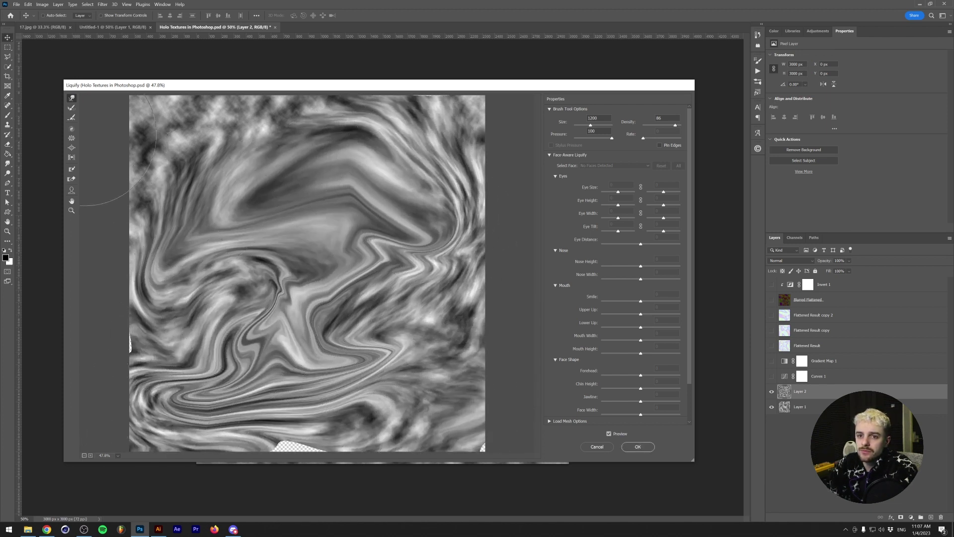
Twirl the clouds clockwise around the canvas centre and apply the Liquify.
click(72, 131)
click(265, 278)
mouse_move(265, 277)
mouse_down()
mouse_move(307, 346)
mouse_move(367, 321)
mouse_move(344, 223)
mouse_move(286, 226)
mouse_move(214, 273)
mouse_move(229, 227)
mouse_move(367, 254)
mouse_move(370, 320)
mouse_move(271, 301)
mouse_move(365, 236)
mouse_move(308, 323)
mouse_up()
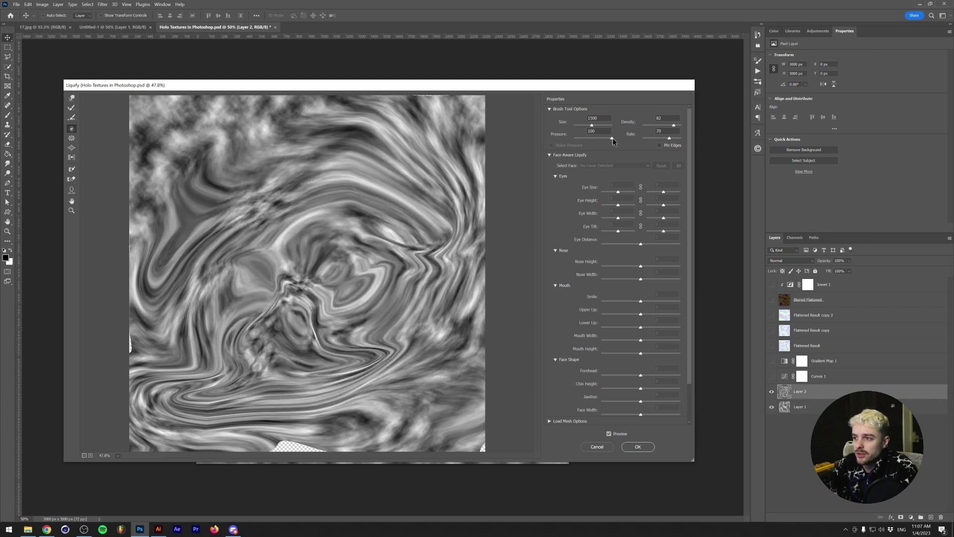
click(638, 448)
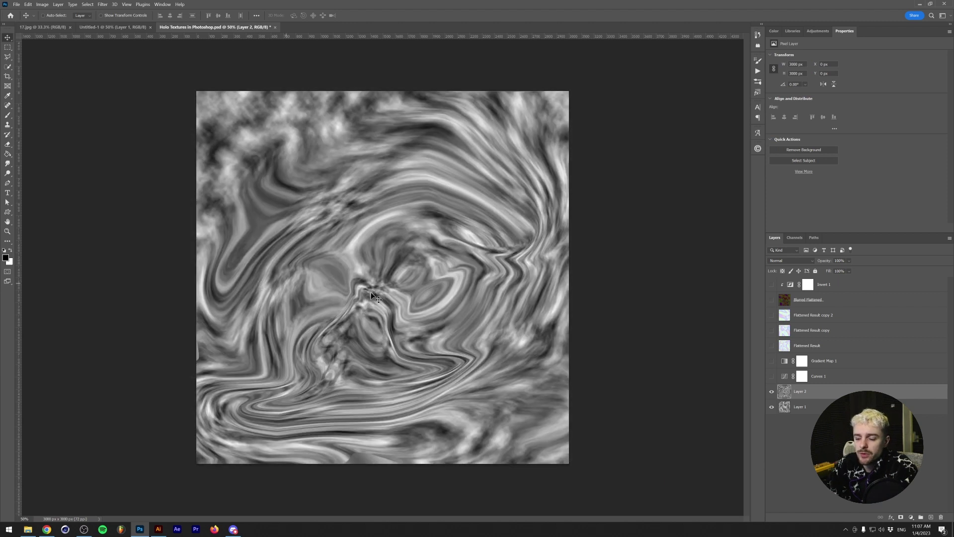
Scale Layer 2 up, rotate it about 13 degrees, and nudge it right and down.
scroll(430, 299, down, 5)
key(ctrl+t)
drag(450, 277, 528, 277)
drag(473, 249, 435, 291)
drag(562, 270, 566, 298)
drag(354, 280, 382, 286)
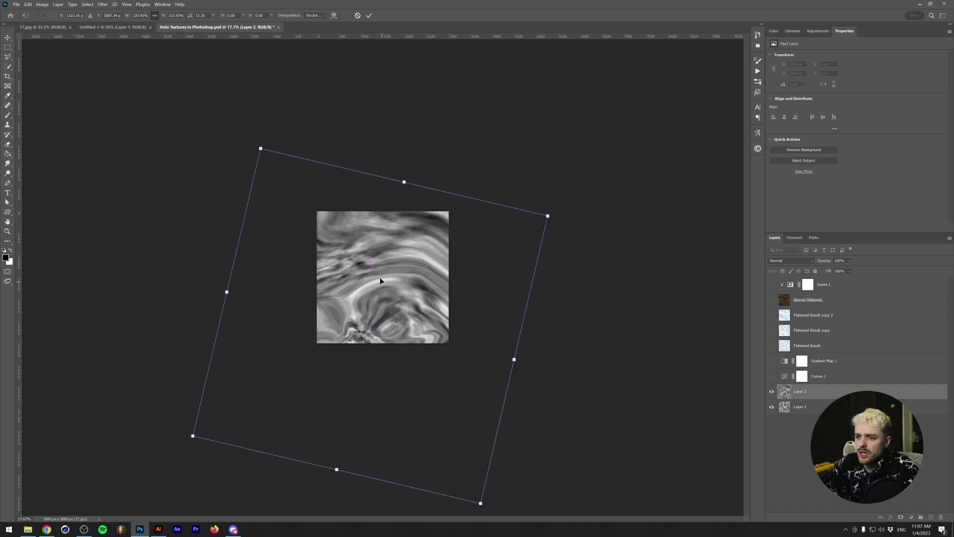
key(Escape)
scroll(393, 281, up, 5)
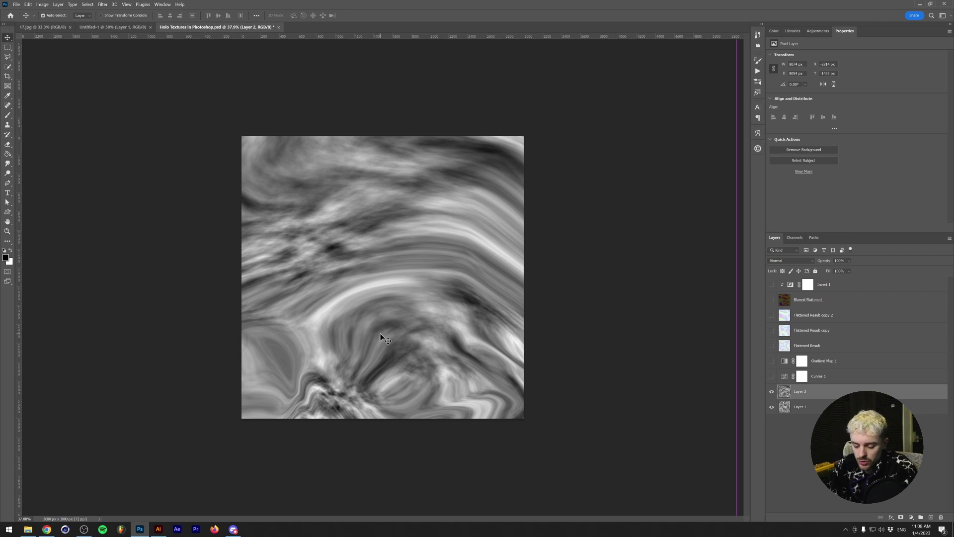
Trim Layer 2 to the canvas with an applied Select All mask, then shift it right and down.
key(ctrl+a)
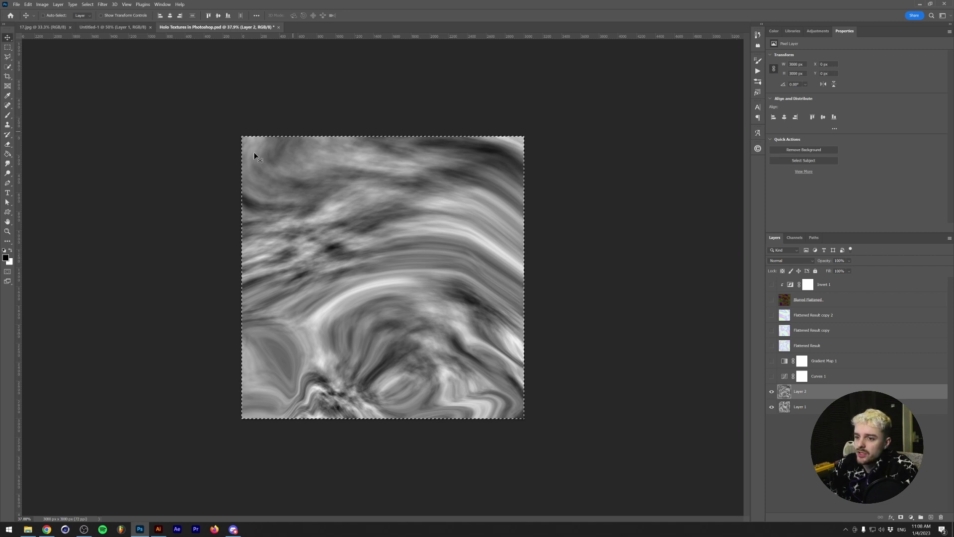
click(901, 519)
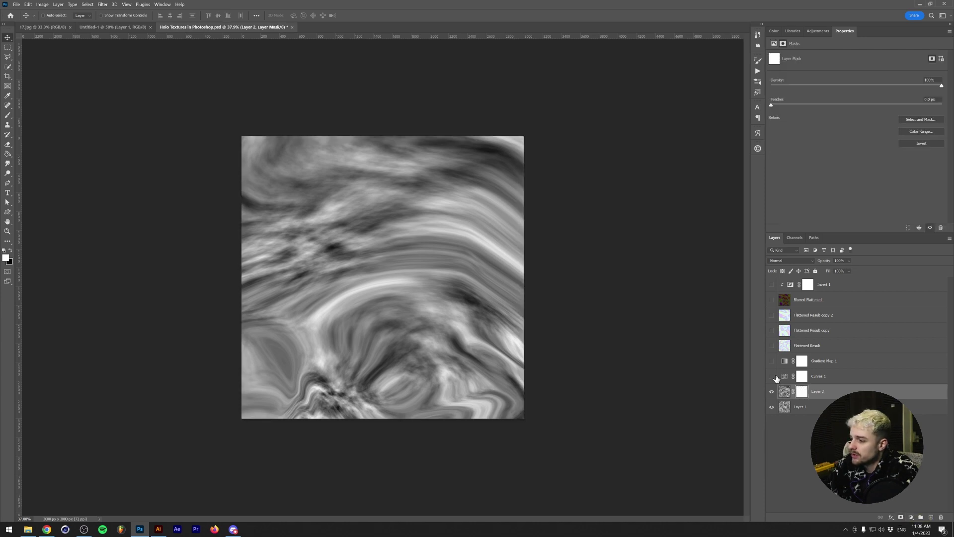
right_click(801, 391)
click(815, 413)
drag(345, 325, 376, 318)
Undo Layer 2's last move and soften it with a Gaussian Blur at the entered radius.
key(ctrl+z)
click(102, 4)
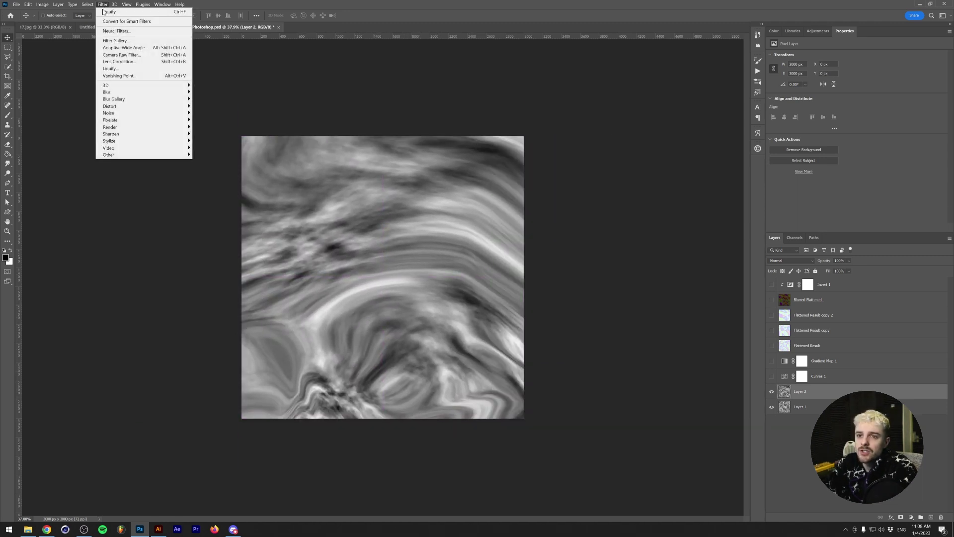
mouse_move(145, 93)
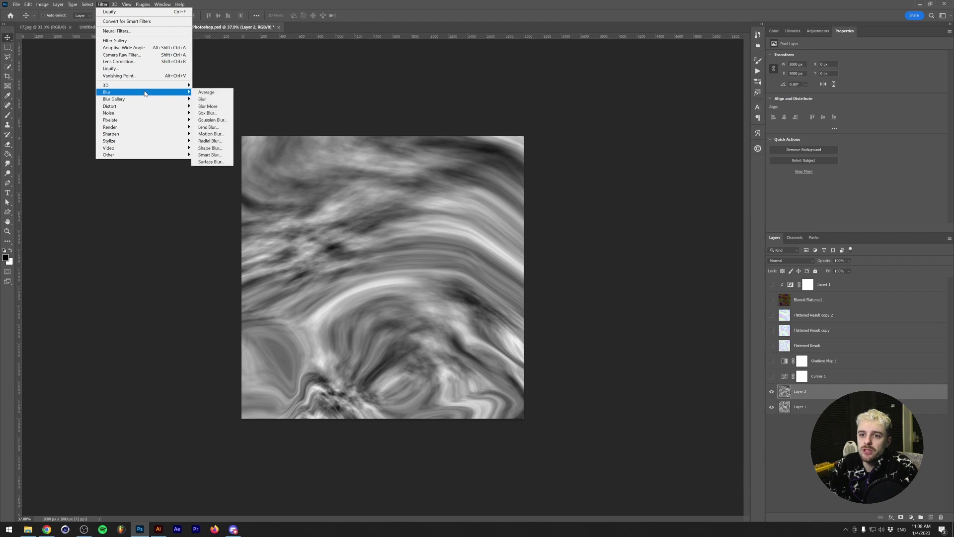
click(220, 120)
drag(606, 191, 570, 296)
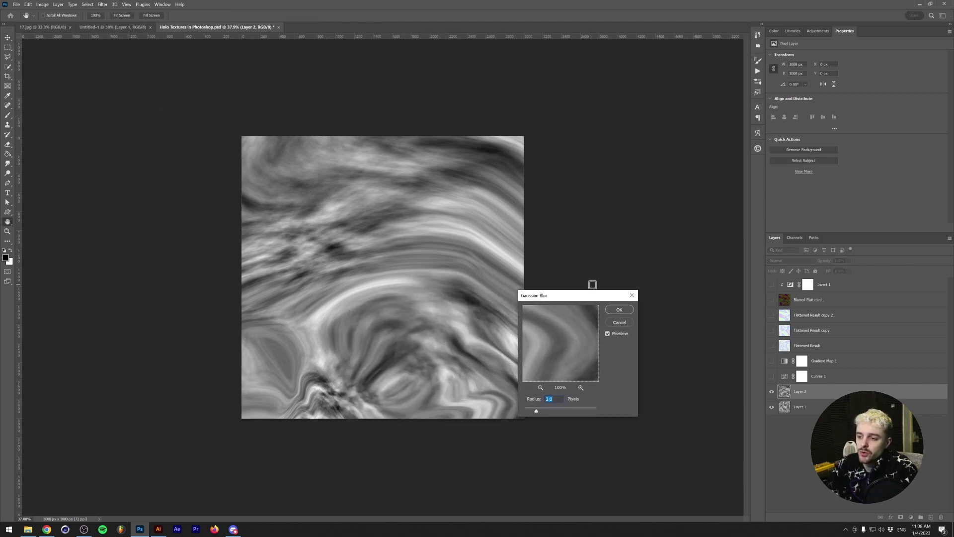
text(50)
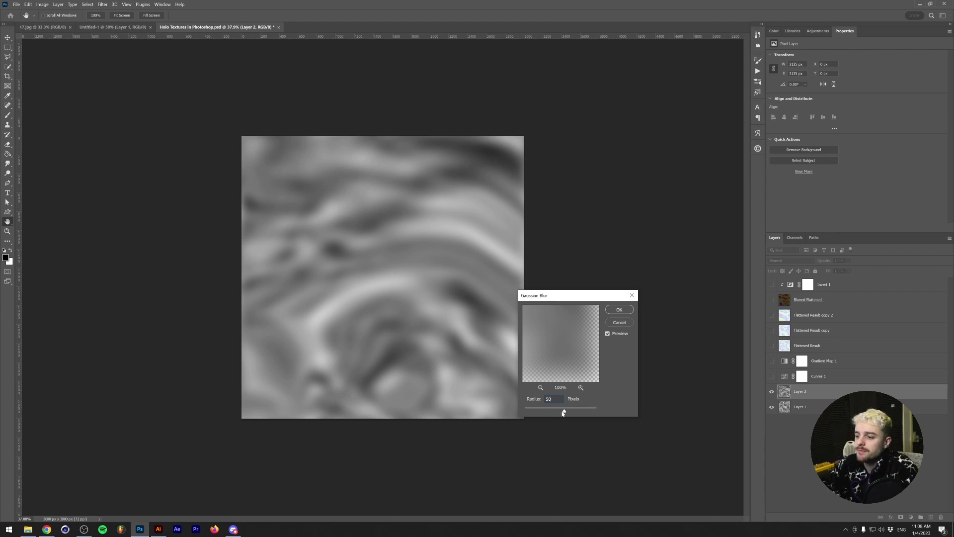
key(BackSpace)
key(BackSpace)
text(3)
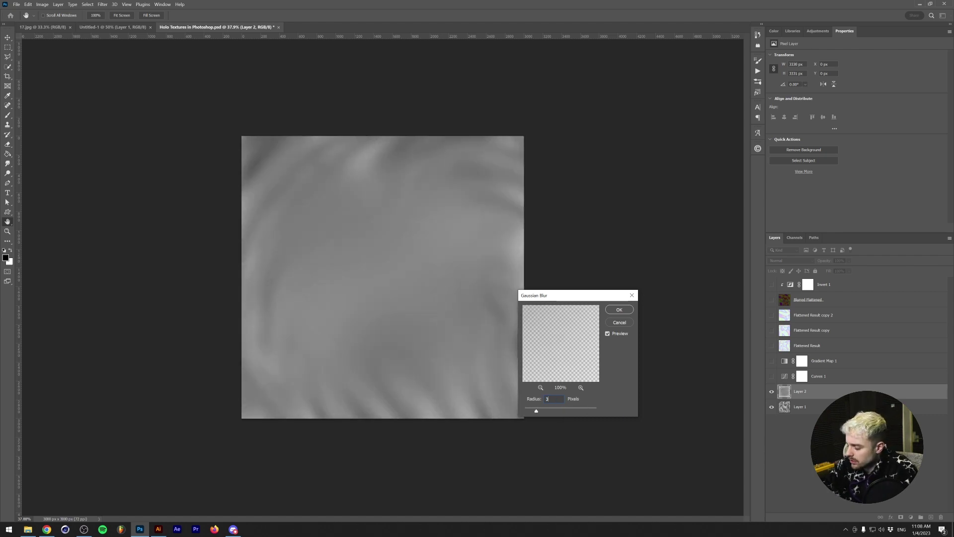
text(505)
key(Return)
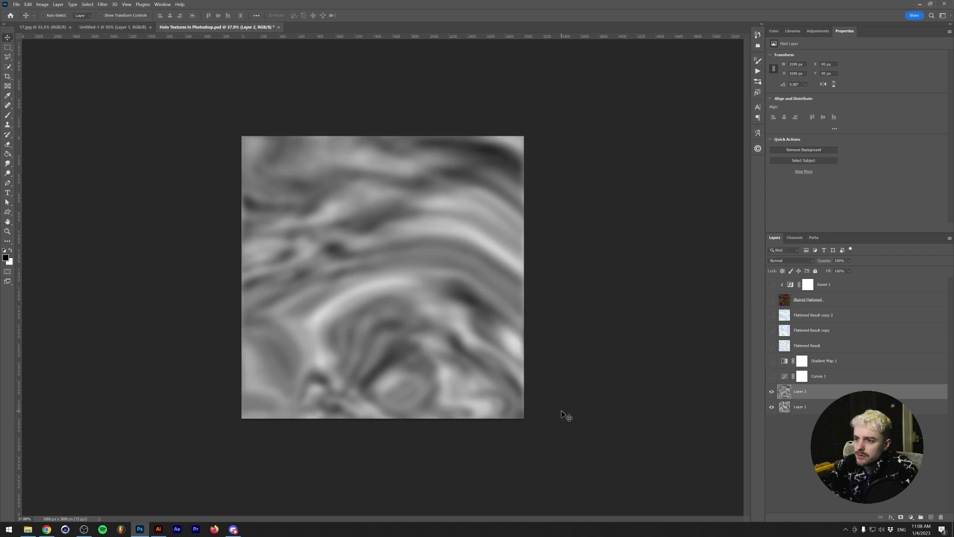
Compare Layer 2 on and off, then enable Curves 1, darkening shadows and adjusting highlights.
click(771, 392)
click(771, 392)
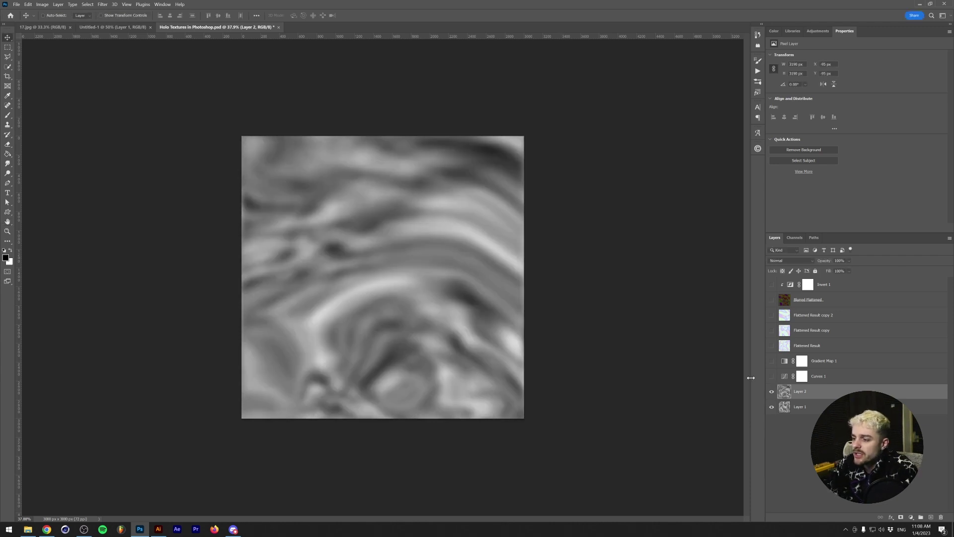
click(778, 378)
click(772, 378)
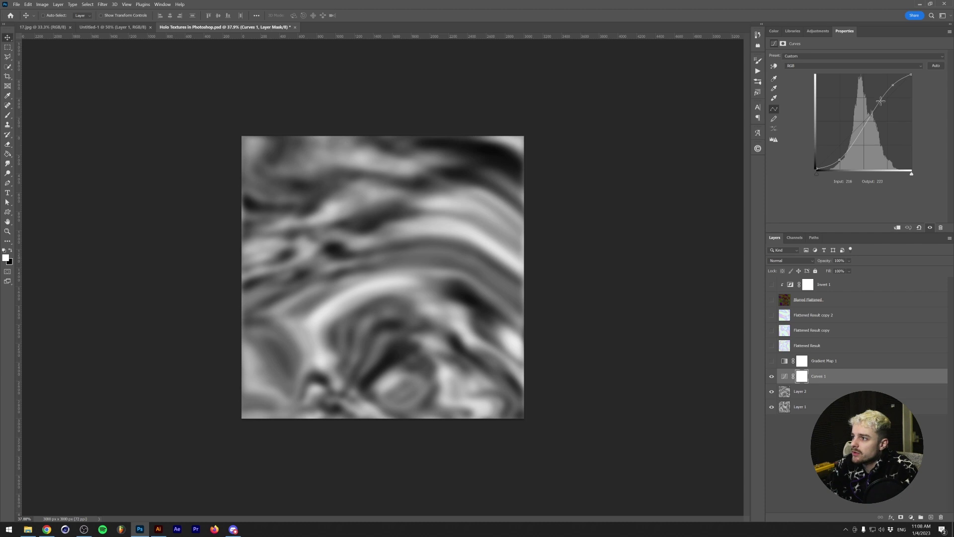
drag(839, 160, 840, 160)
drag(895, 83, 892, 90)
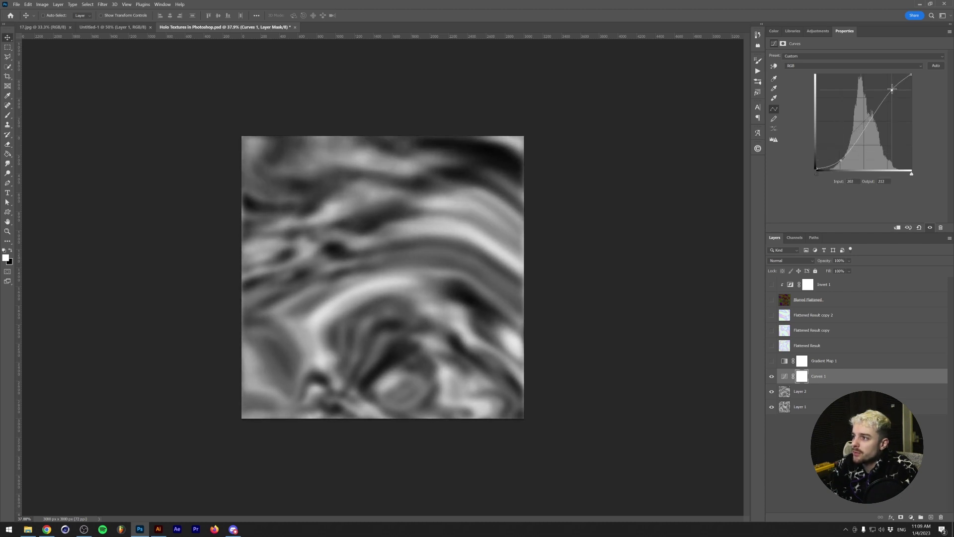
Preview the existing Gradient Map 1 colours, then hide it again.
click(785, 362)
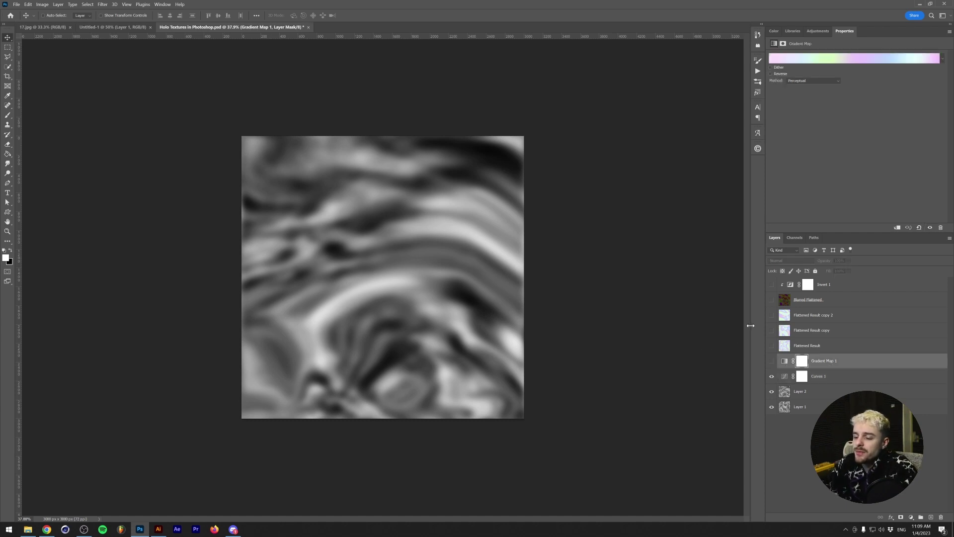
click(772, 361)
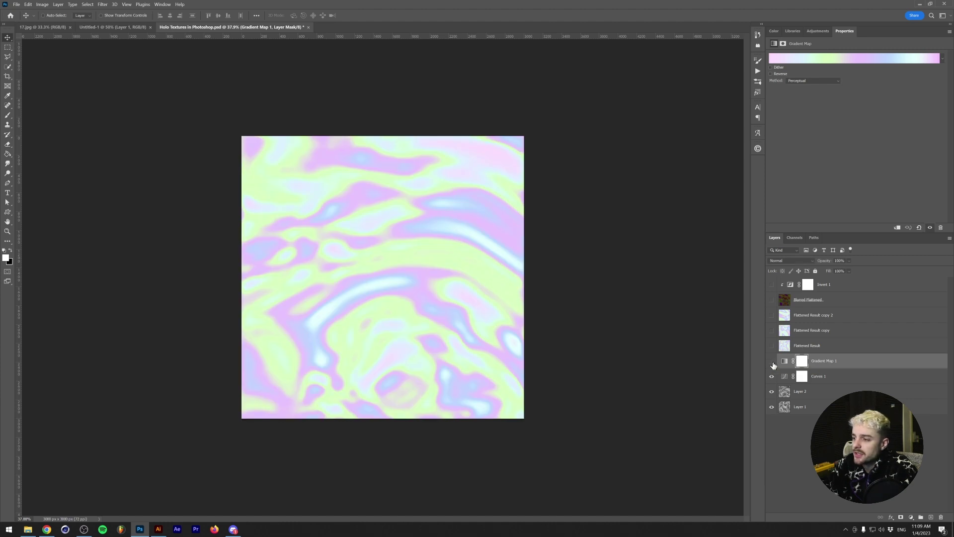
click(771, 361)
Add Gradient Map 2 above Curves 1, delete its layer mask, and open its gradient.
click(819, 377)
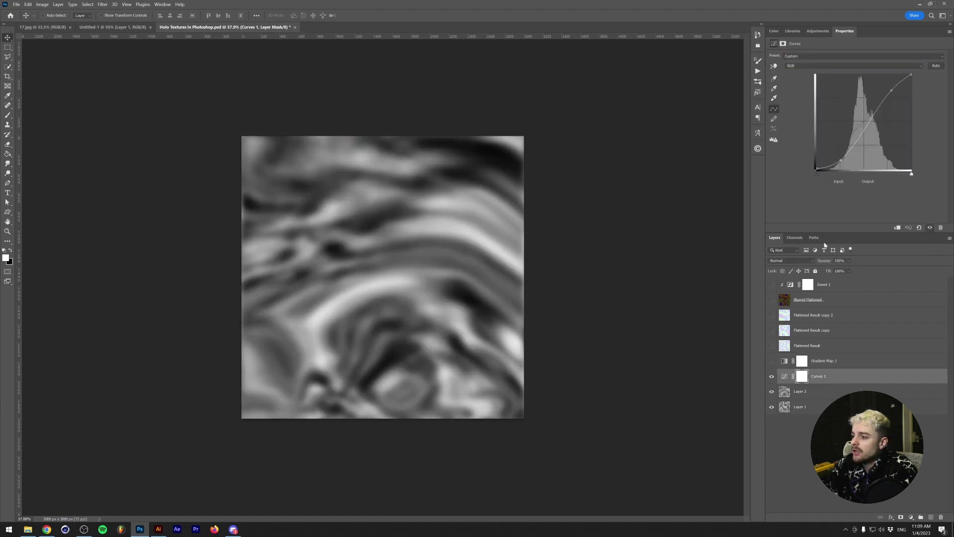
click(818, 31)
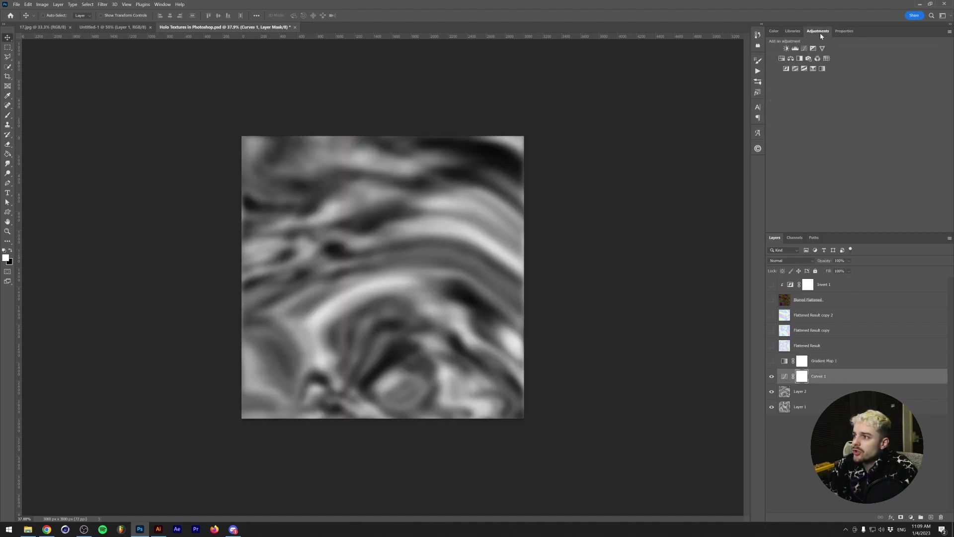
click(821, 69)
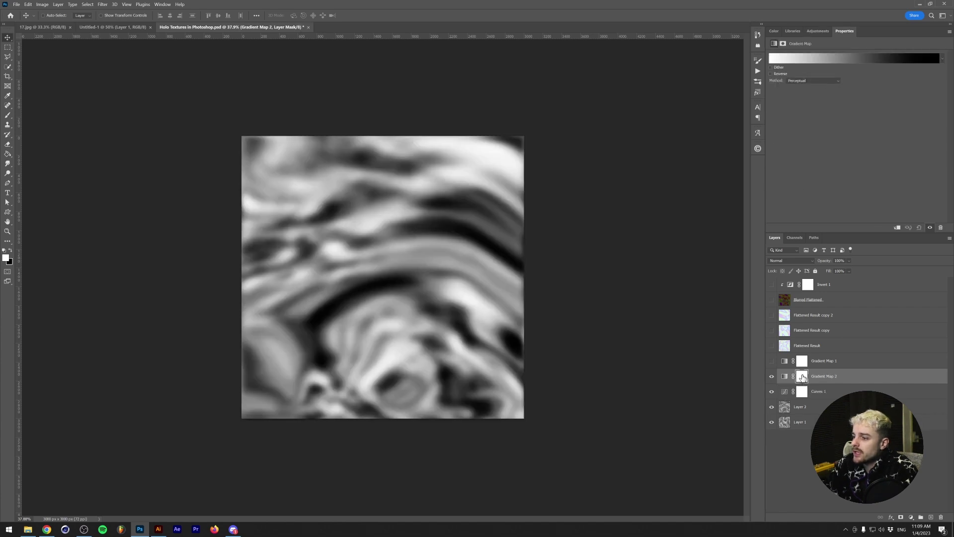
right_click(802, 378)
click(806, 390)
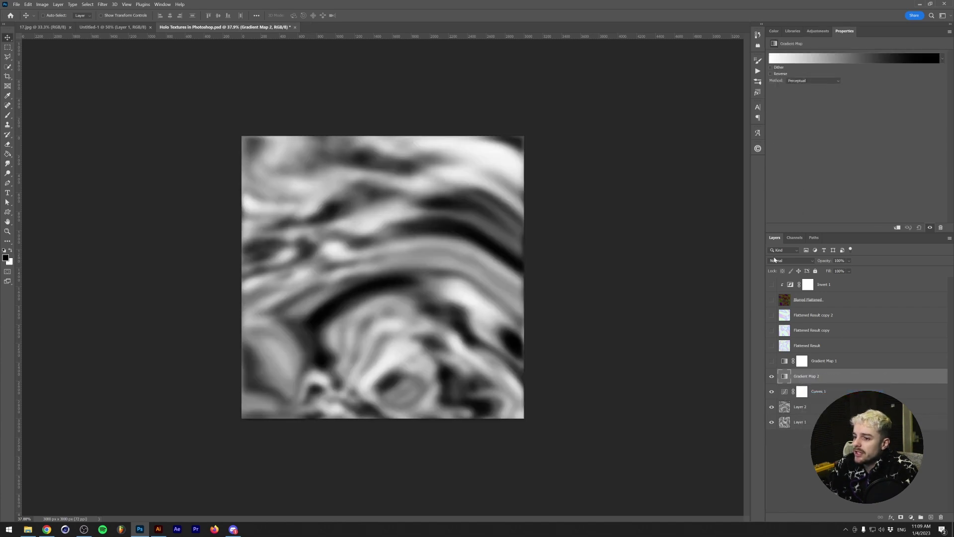
click(814, 57)
Make the gradient's left stop light pink.
drag(469, 132, 576, 132)
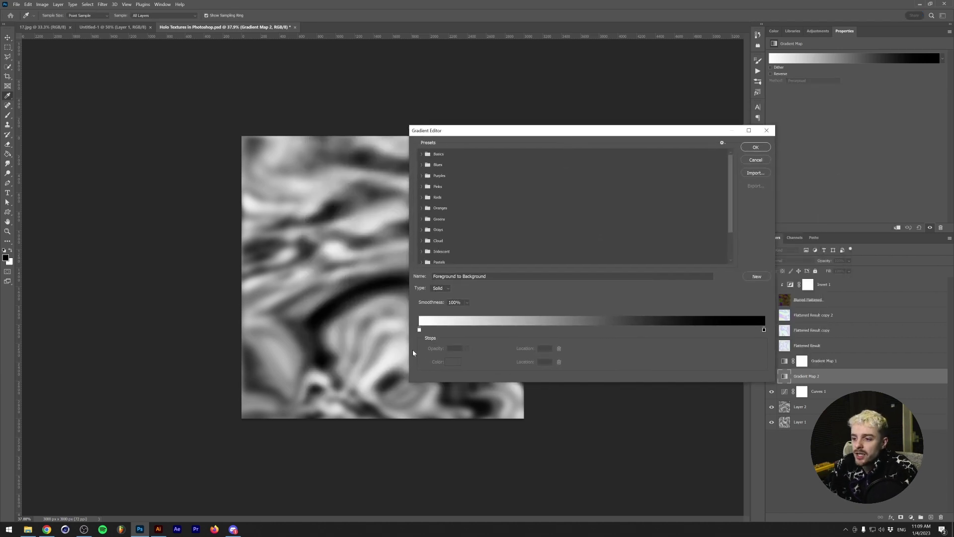
click(420, 330)
click(458, 364)
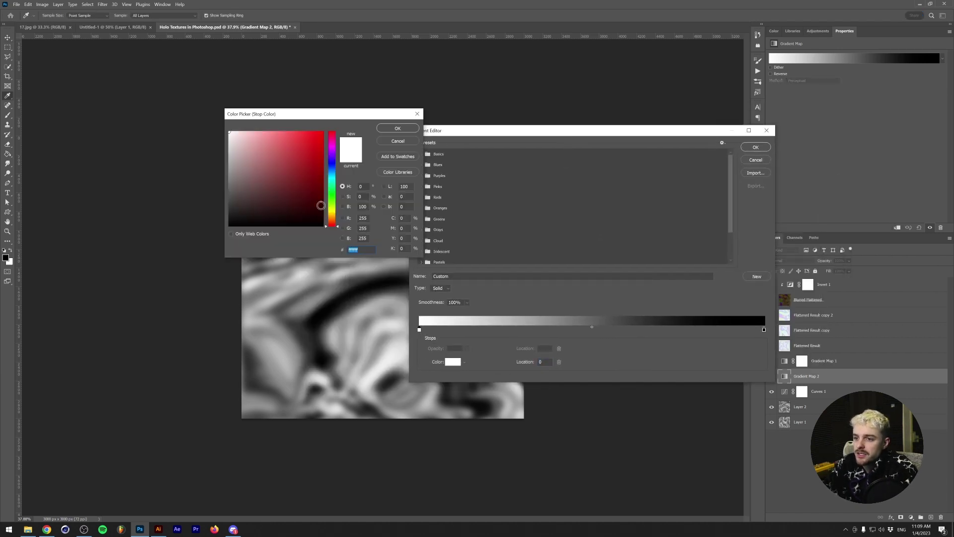
drag(324, 114, 574, 243)
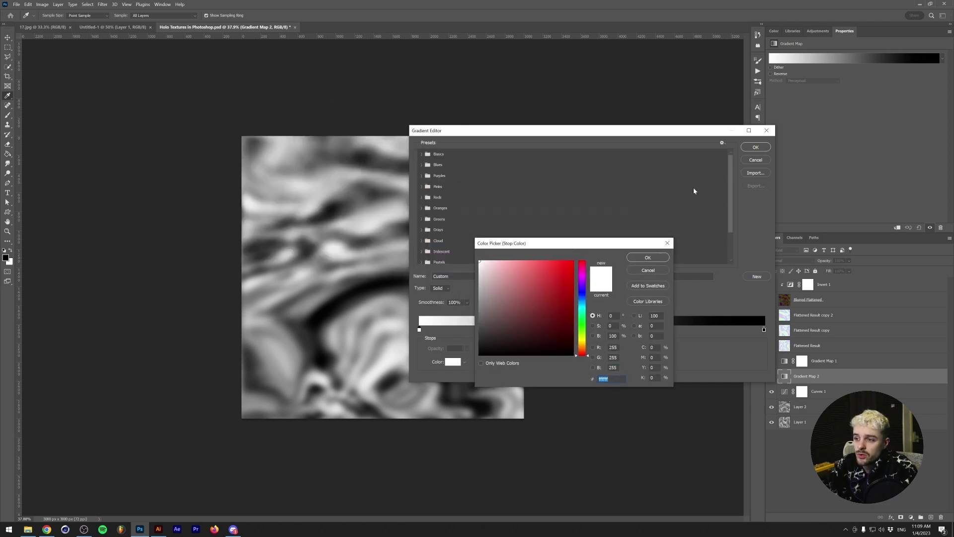
key(Return)
drag(582, 132, 672, 63)
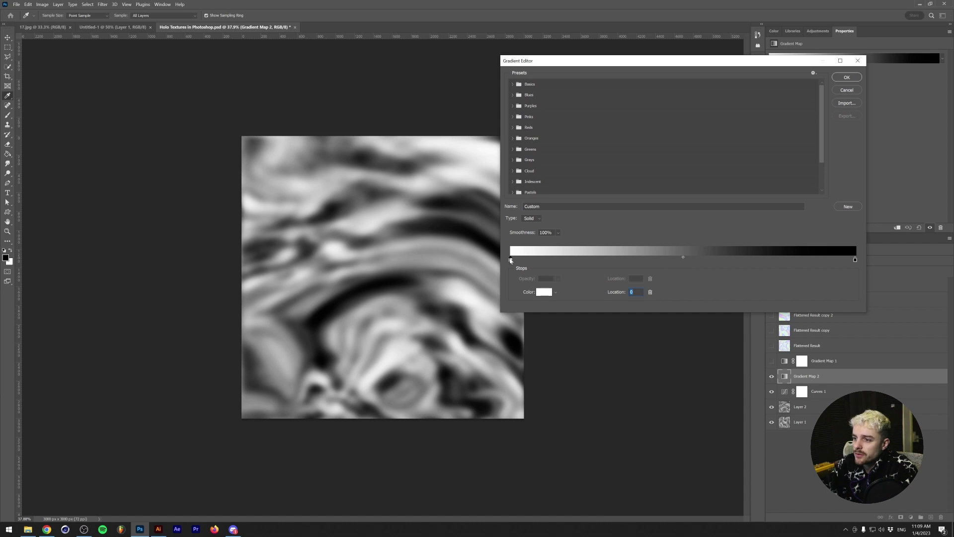
click(545, 293)
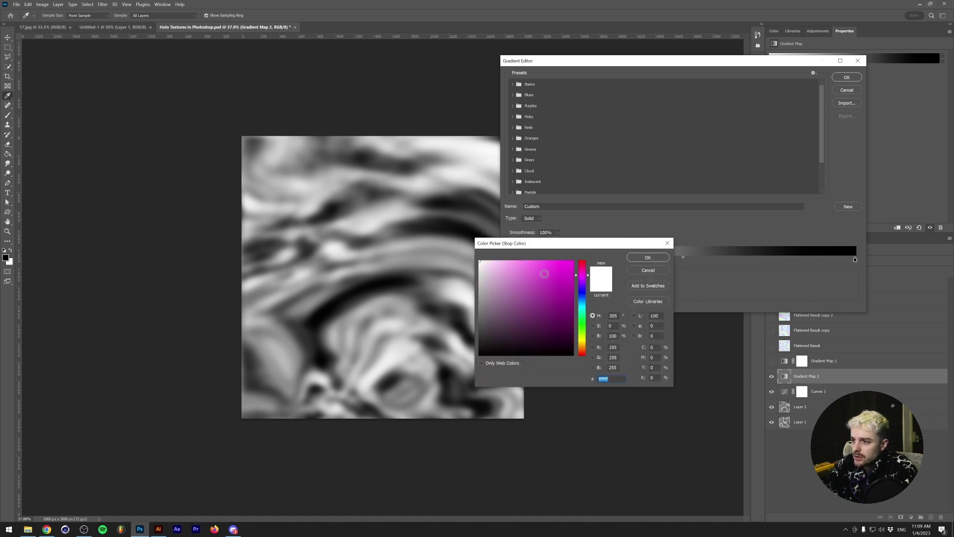
click(493, 261)
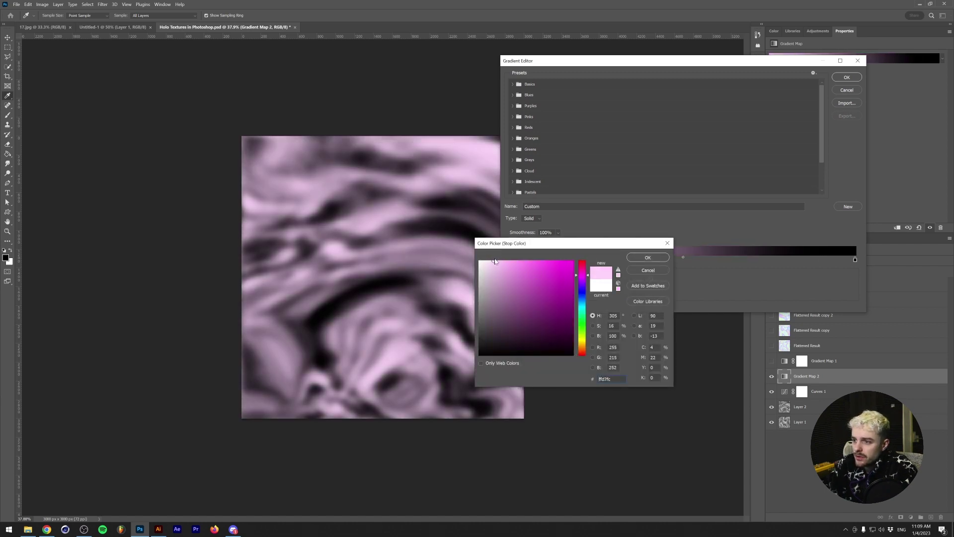
click(644, 256)
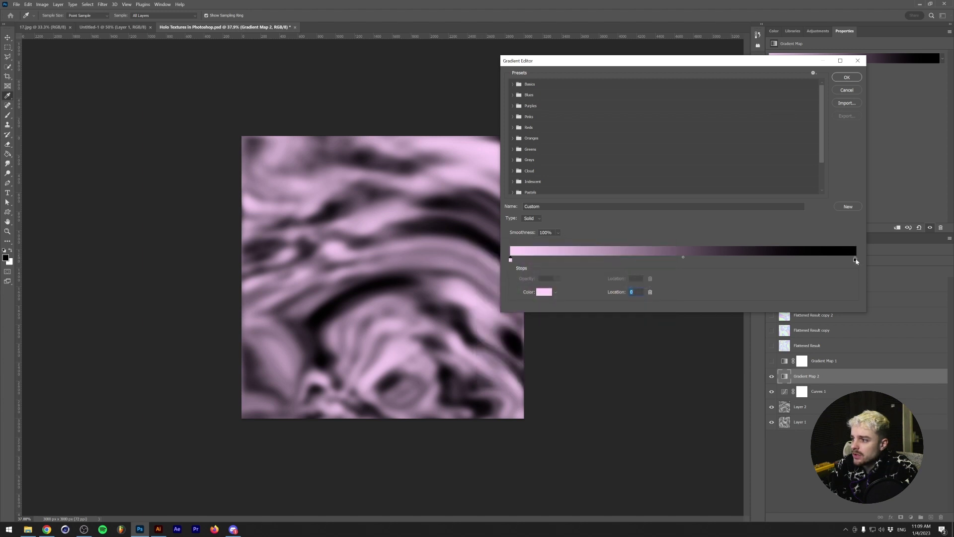
Make the gradient's right stop light blue.
click(855, 259)
click(543, 291)
click(583, 305)
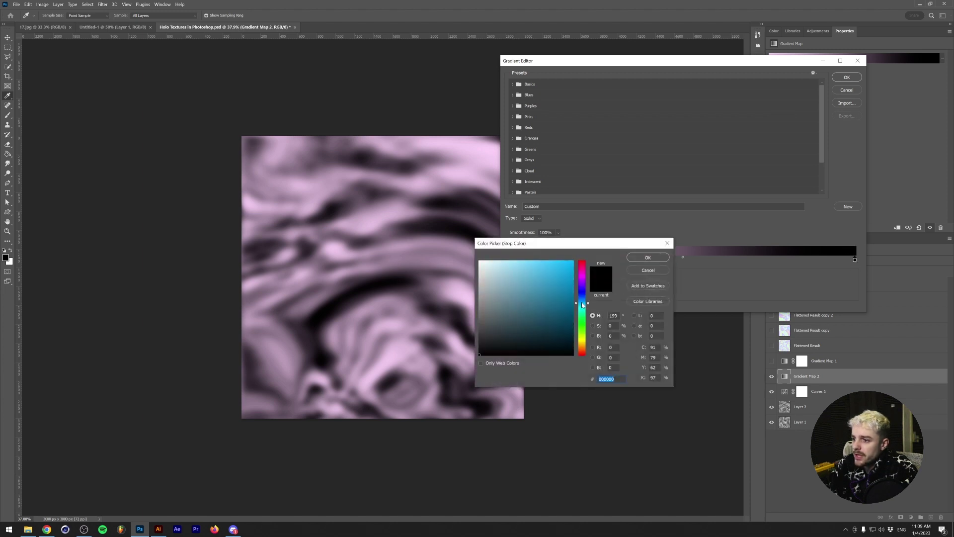
click(496, 264)
click(648, 257)
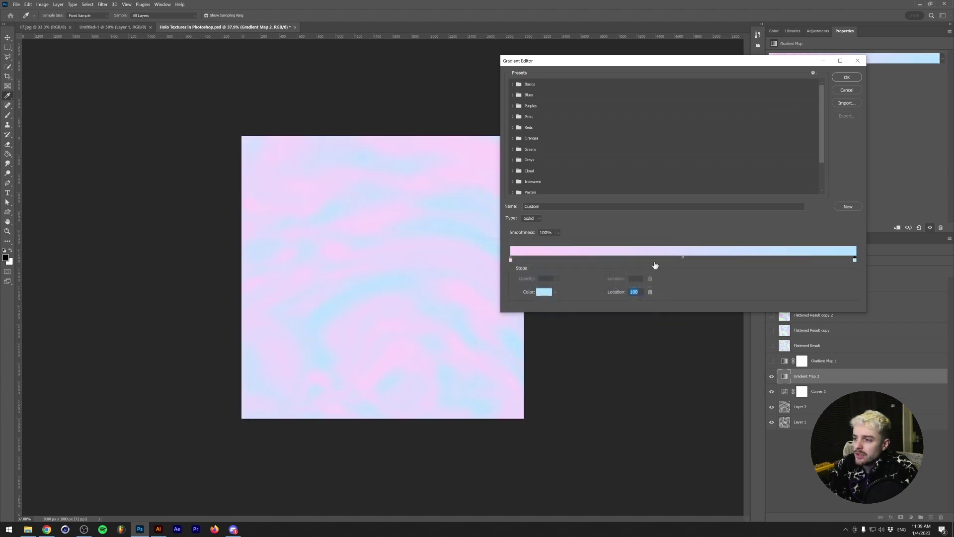
Colour another stop pale green, add a pale pink stop, and add a stop at location 41.
click(544, 291)
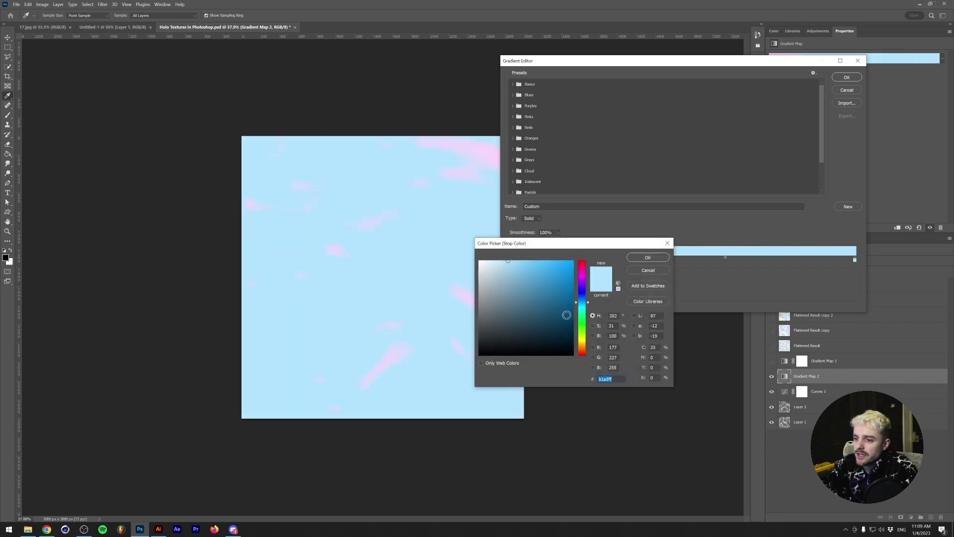
click(583, 335)
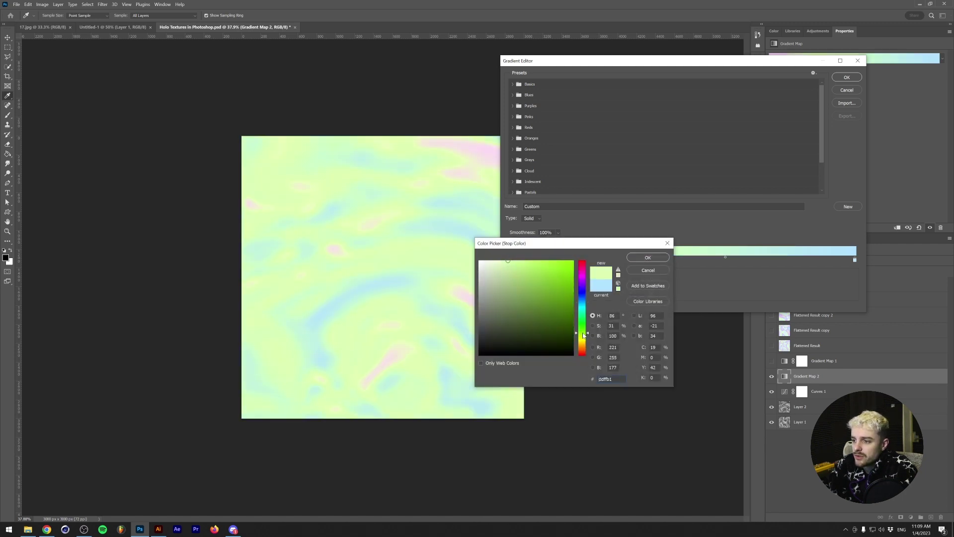
click(647, 257)
click(693, 260)
click(544, 291)
click(583, 276)
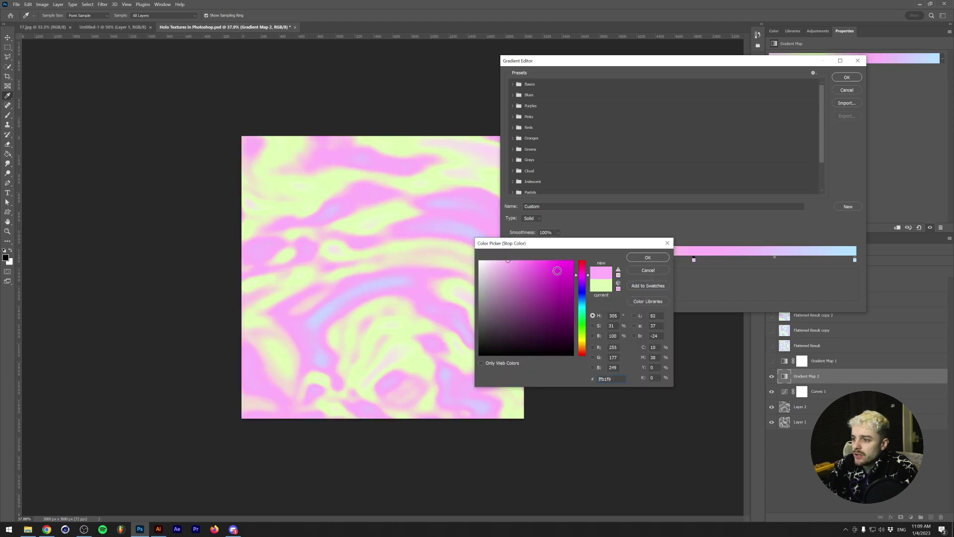
click(494, 261)
click(634, 258)
drag(694, 259, 707, 259)
click(652, 260)
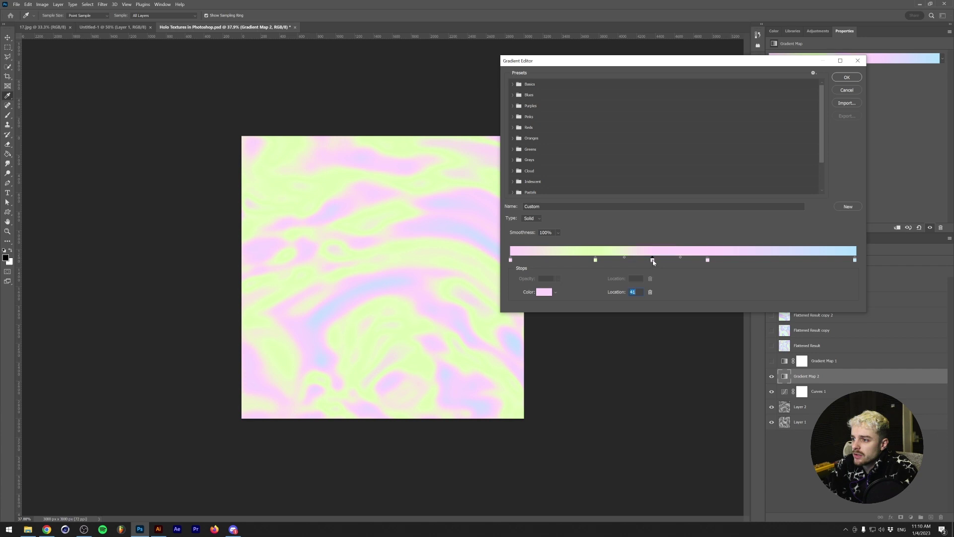
Make the location-41 stop almost-white pink and add a pale cyan stop at location 70.
click(543, 293)
click(483, 260)
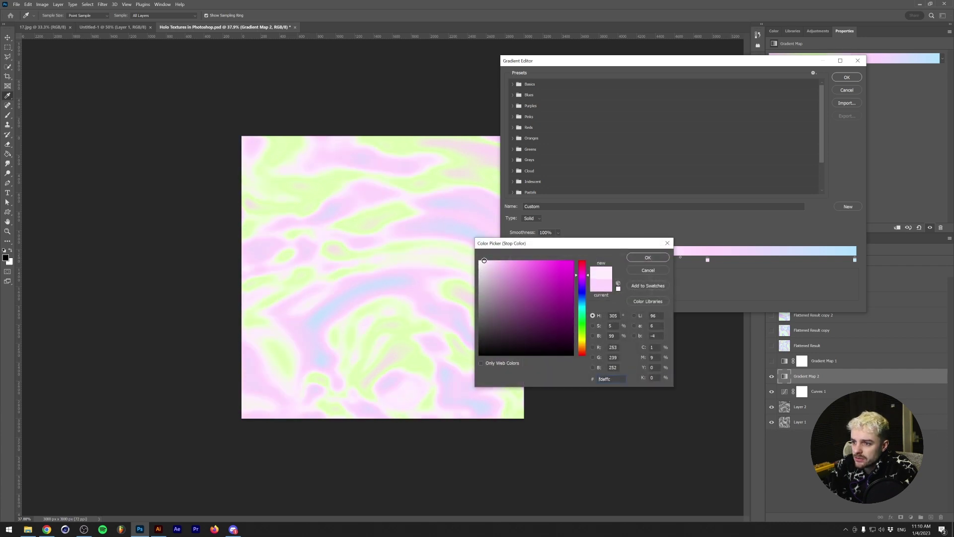
click(648, 258)
click(750, 259)
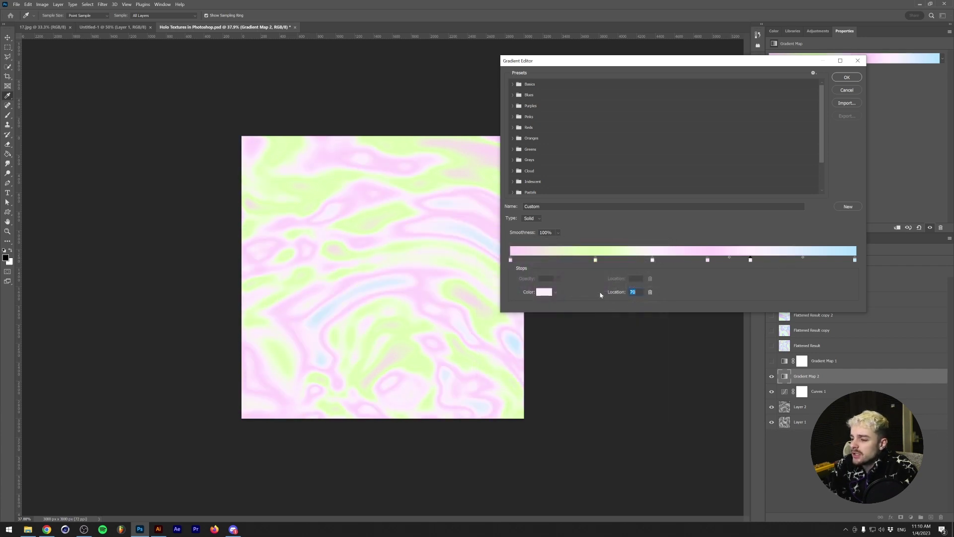
click(544, 292)
drag(584, 301, 584, 308)
click(504, 261)
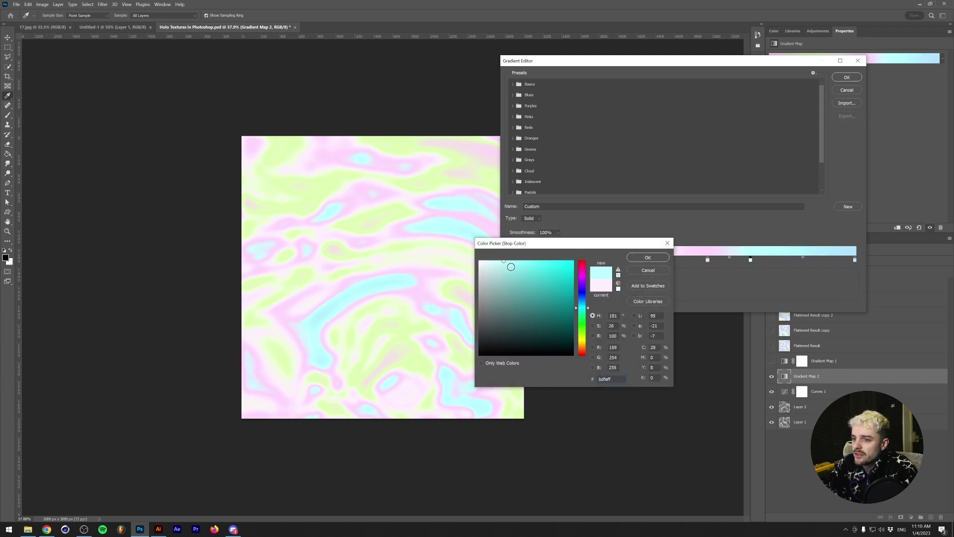
drag(506, 260, 493, 260)
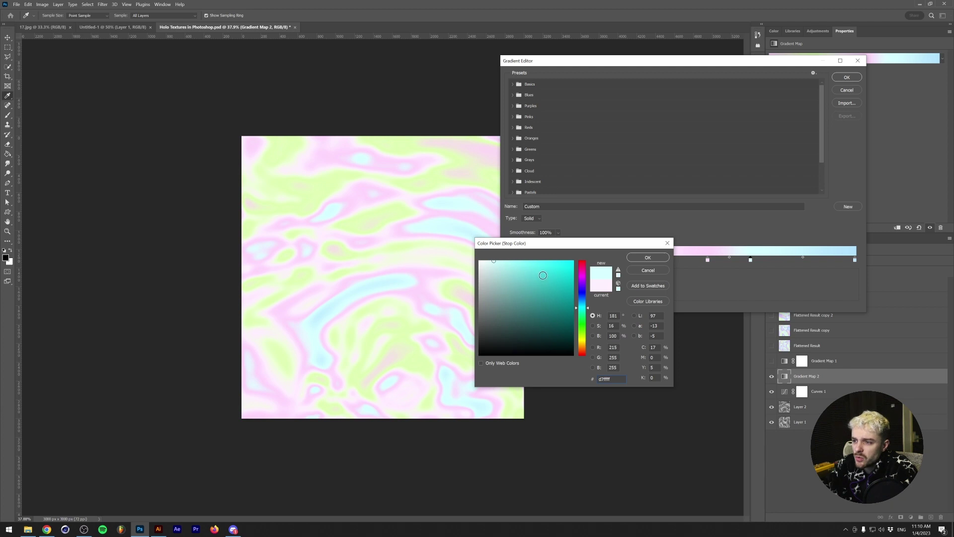
click(640, 258)
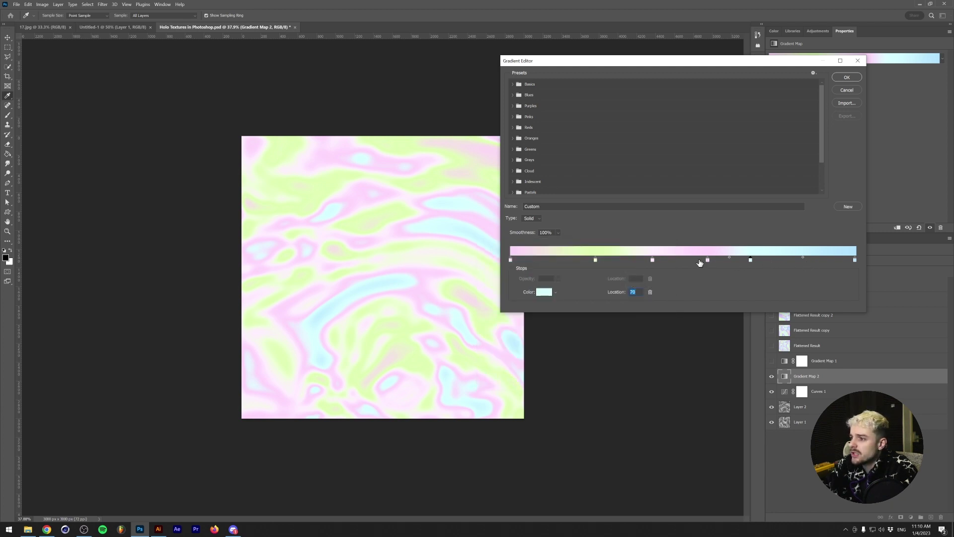
Add a very light peach stop at location 85, removing an accidental extra stop.
click(798, 260)
drag(798, 259, 802, 279)
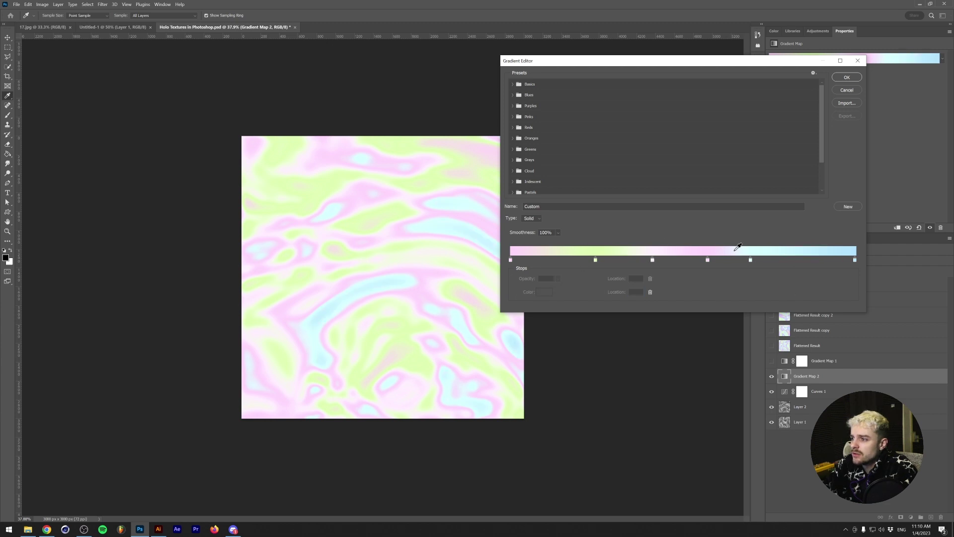
click(804, 260)
click(537, 293)
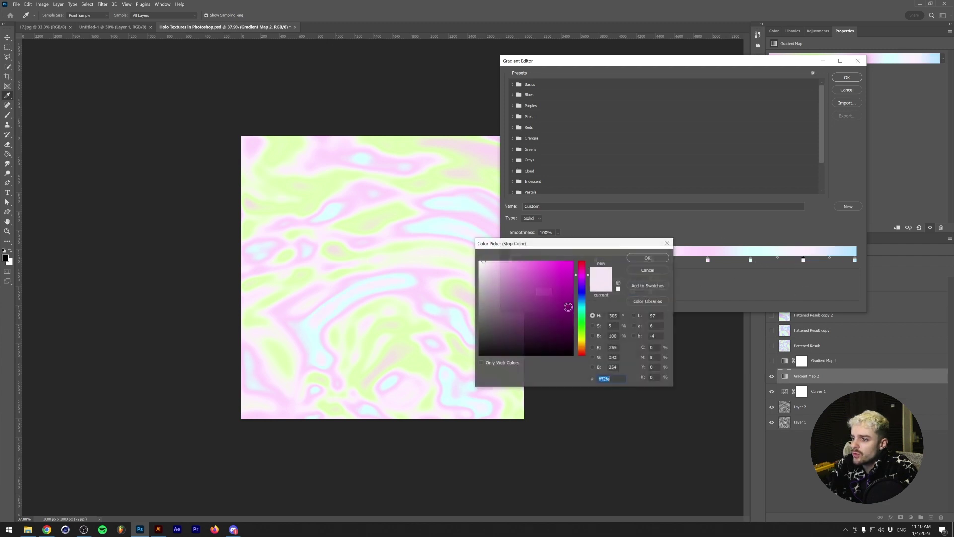
click(582, 348)
click(507, 282)
click(488, 260)
click(648, 257)
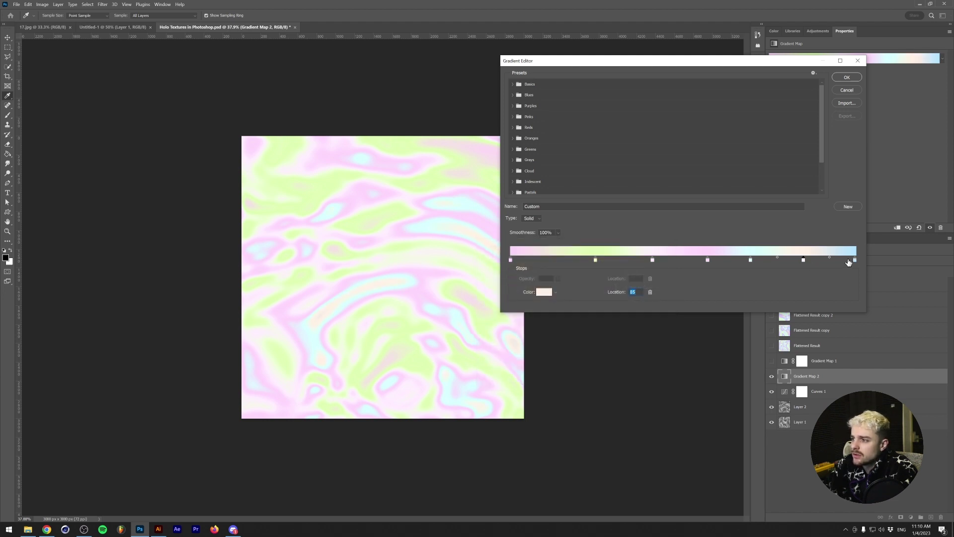
Rearrange the pink, peach and blue stops, moving the peach stop to location 63.
mouse_move(804, 260)
mouse_down()
mouse_move(728, 260)
mouse_move(799, 260)
mouse_up()
drag(728, 260, 694, 260)
drag(754, 260, 785, 260)
click(855, 260)
click(823, 260)
click(855, 260)
Move the rightmost light blue stop to location 15 and recolour it very pale blue.
click(544, 292)
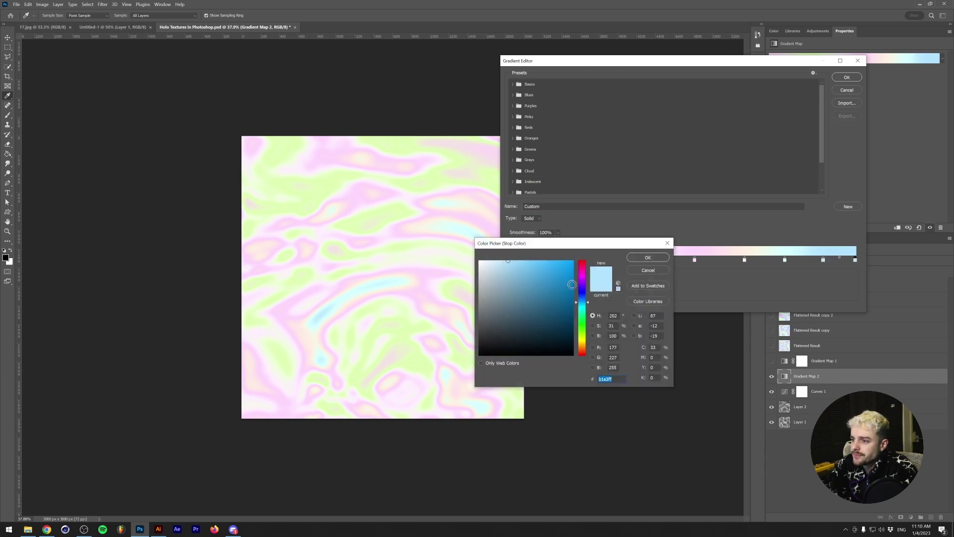
click(655, 271)
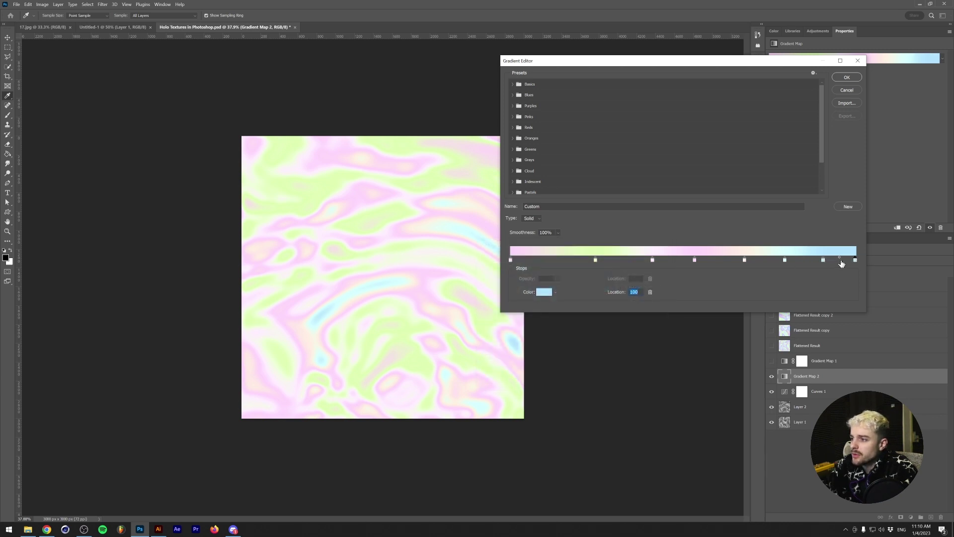
drag(855, 260, 563, 260)
click(543, 292)
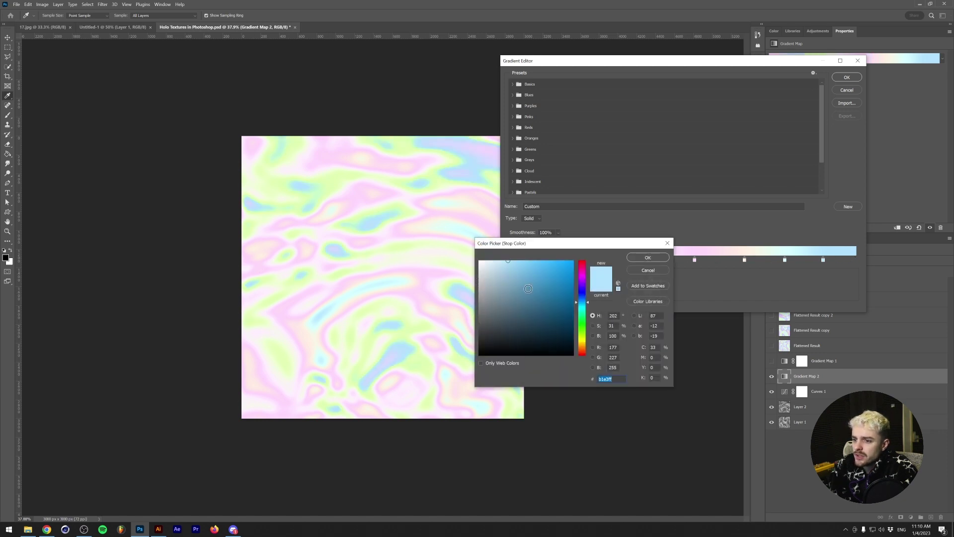
click(491, 261)
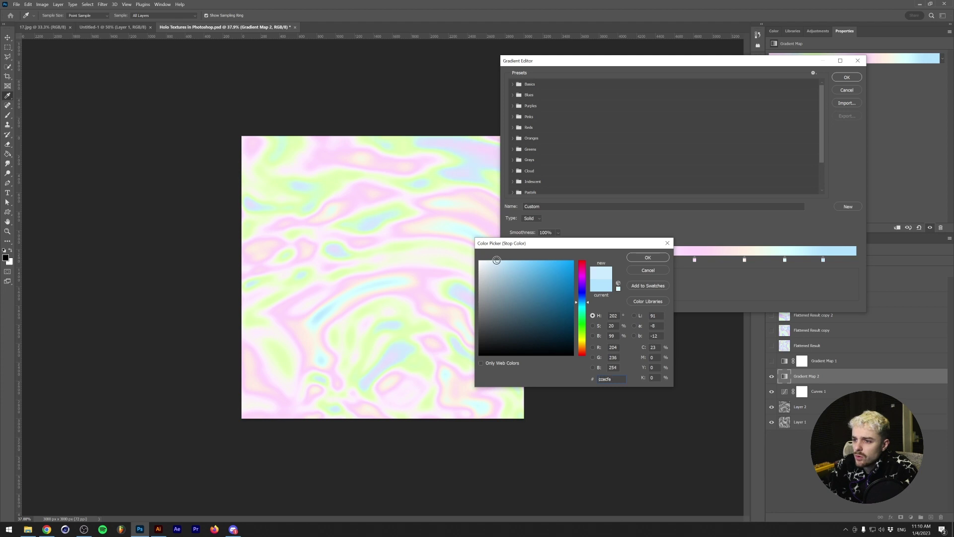
click(632, 258)
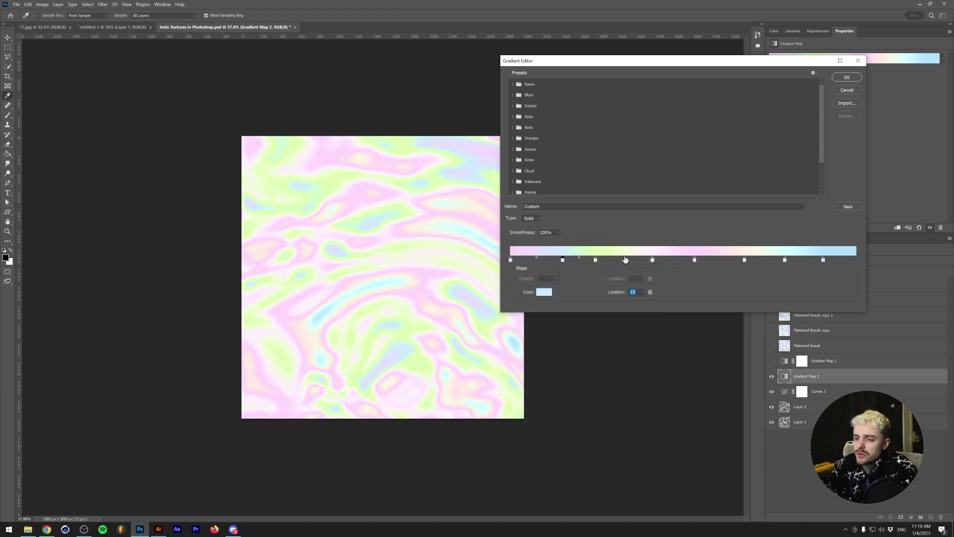
Apply the edited gradient and stamp all visible layers into a new Layer 3.
click(846, 77)
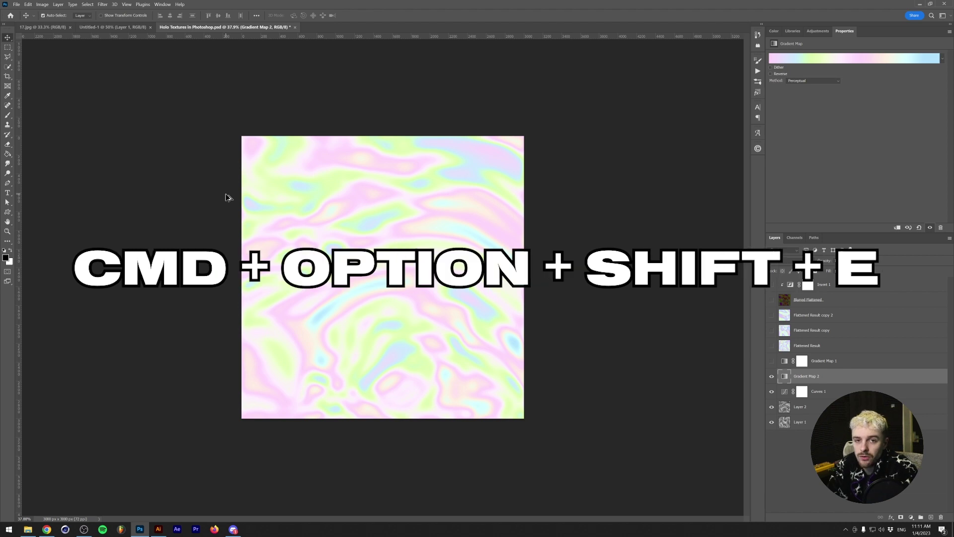
key(ctrl+alt+shift+e)
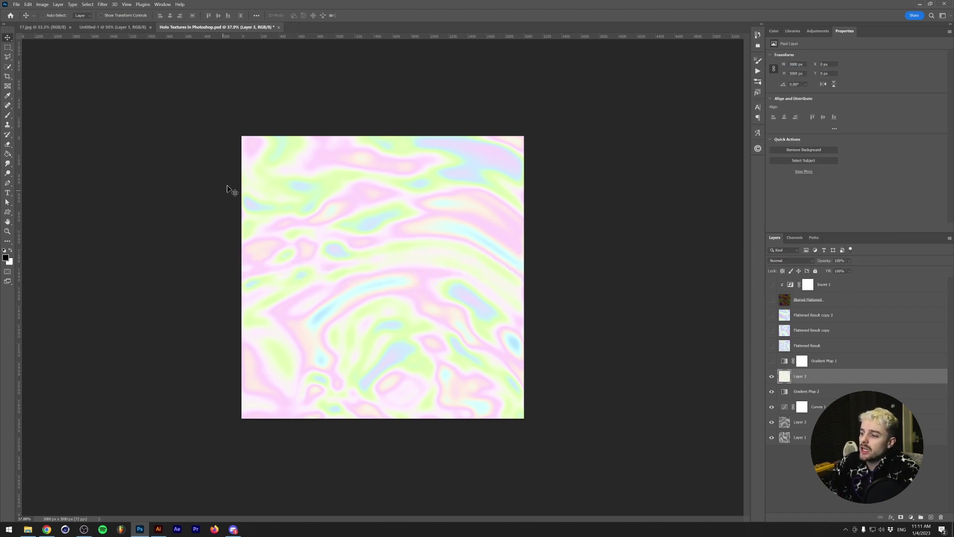
Rename Layer 3 to 'Flattened Layer'.
double_click(799, 376)
text(Flattened Layer)
key(Return)
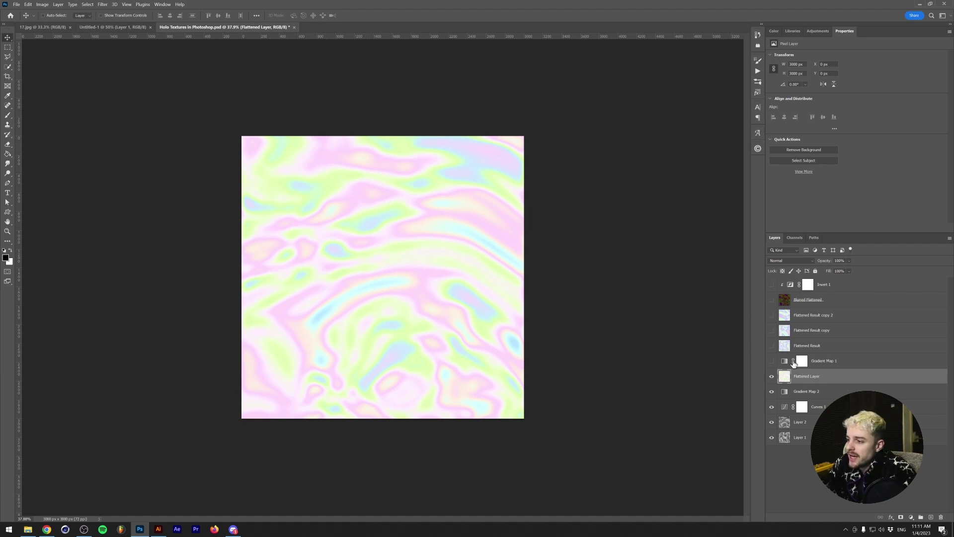
Move Flattened Layer above Gradient Map 1 and hide Flattened Result to view it.
drag(819, 377, 815, 363)
click(772, 345)
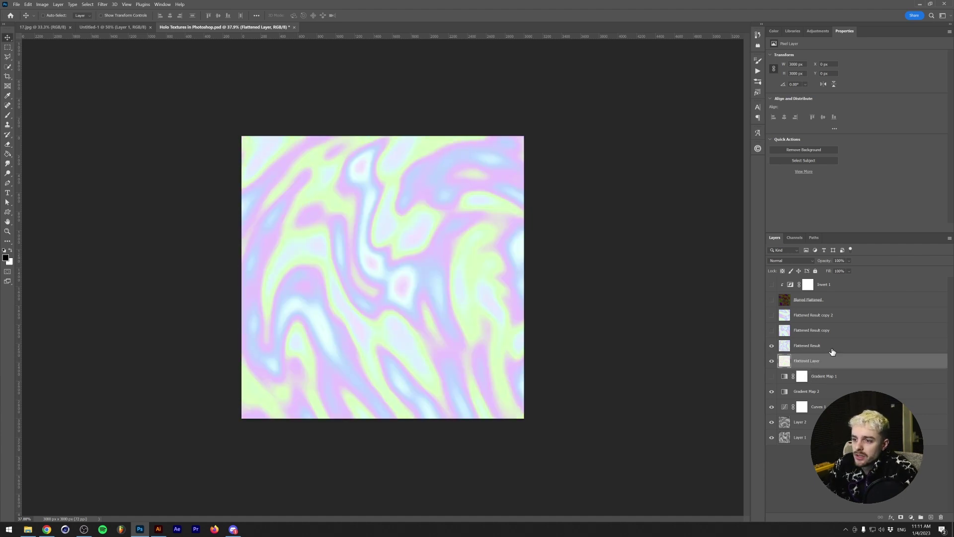
click(771, 346)
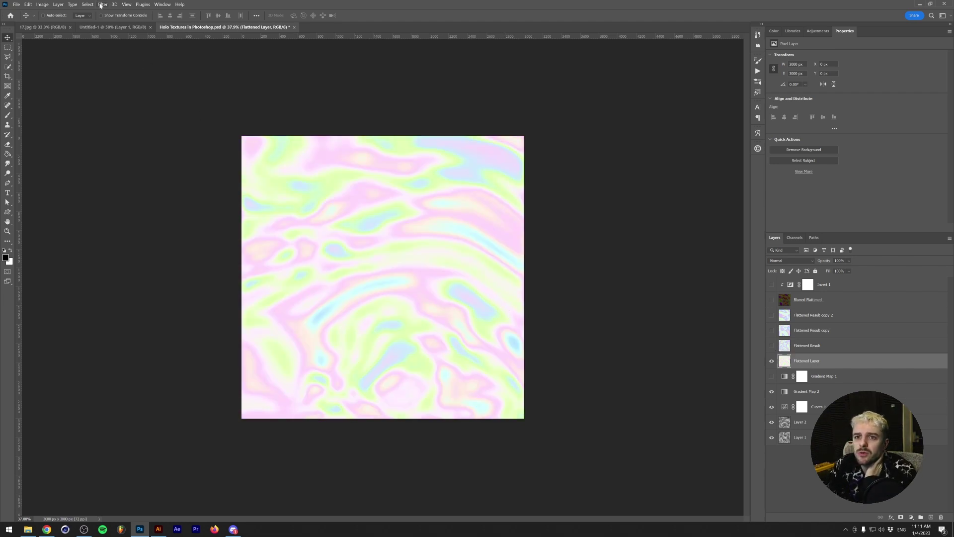
Apply a 20-pixel Gaussian Blur to Flattened Layer.
click(102, 4)
mouse_move(132, 93)
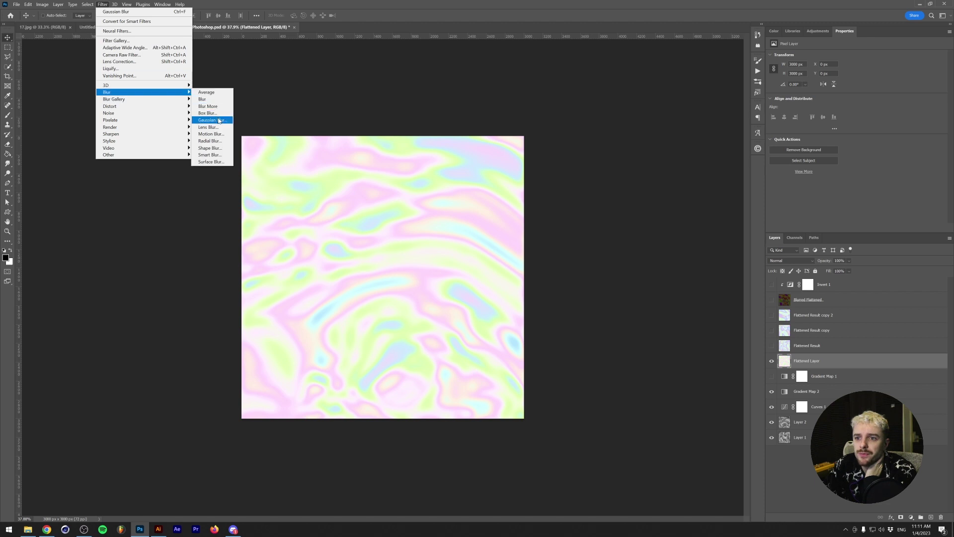
click(219, 121)
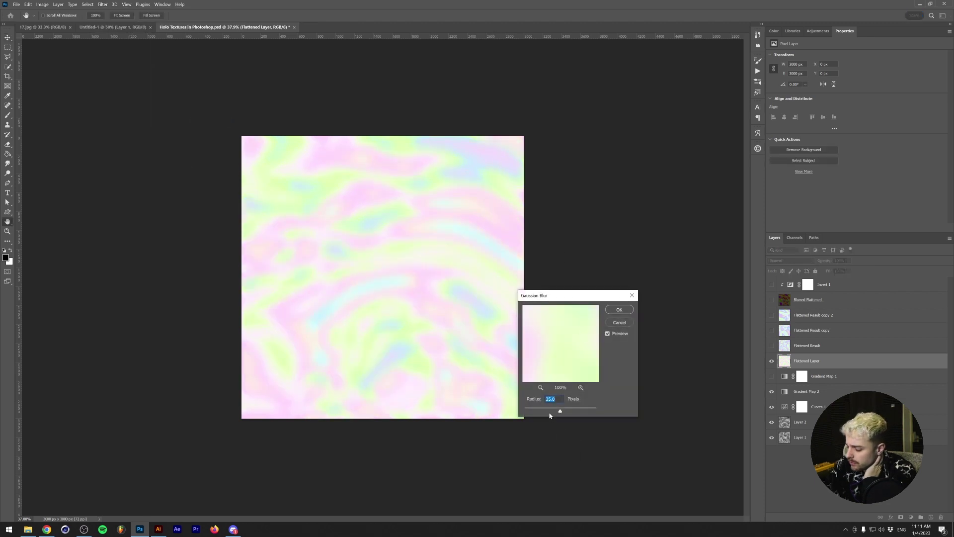
text(20)
click(620, 310)
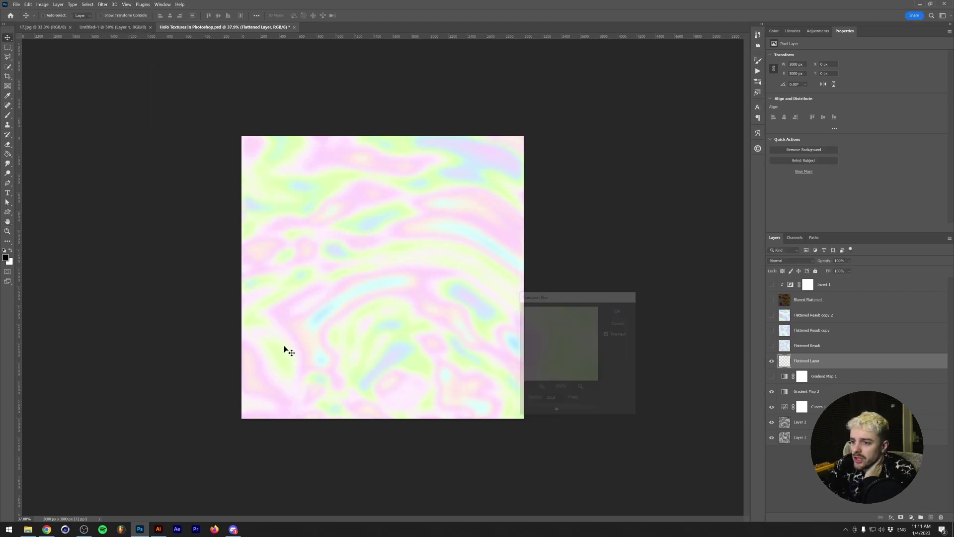
Duplicate Flattened Layer and distort the copy, pulling its corners far beyond the canvas.
scroll(678, 376, down, 2)
key(ctrl+j)
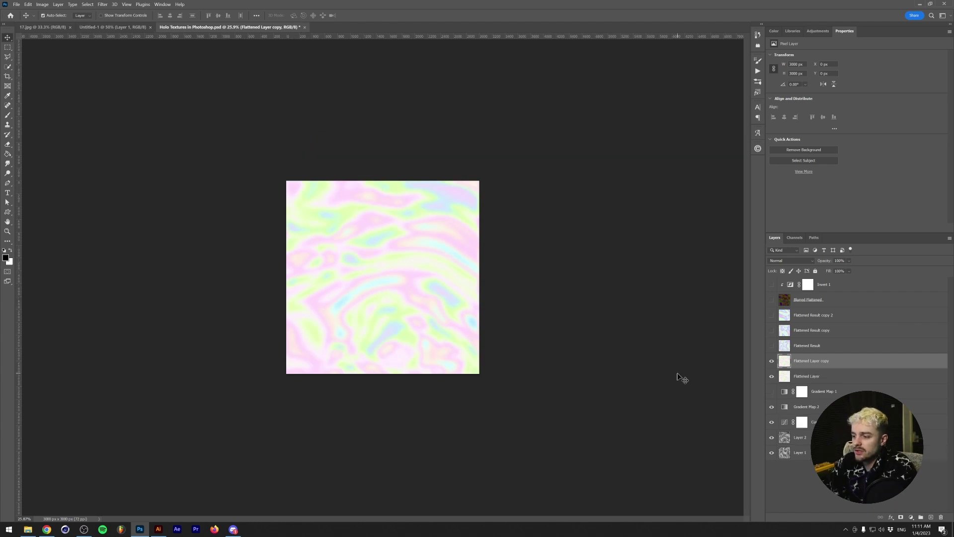
key(ctrl+t)
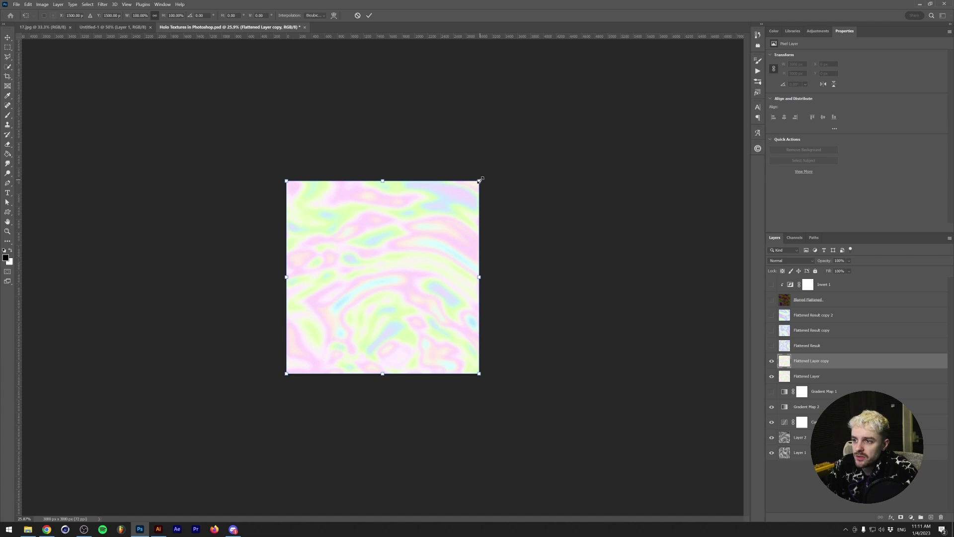
mouse_move(480, 180)
mouse_down()
mouse_move(515, 145)
mouse_move(490, 173)
mouse_up()
drag(251, 420, 138, 448)
drag(516, 410, 718, 449)
drag(247, 142, 148, 46)
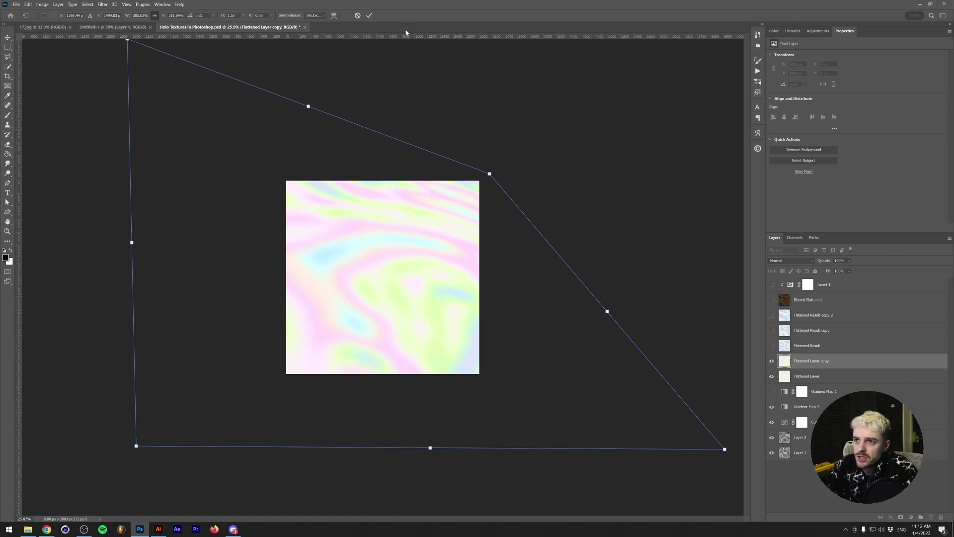
Commit the copy's distortion, compare it with the 17.jpg reference, and return to Holo Textures.
key(Return)
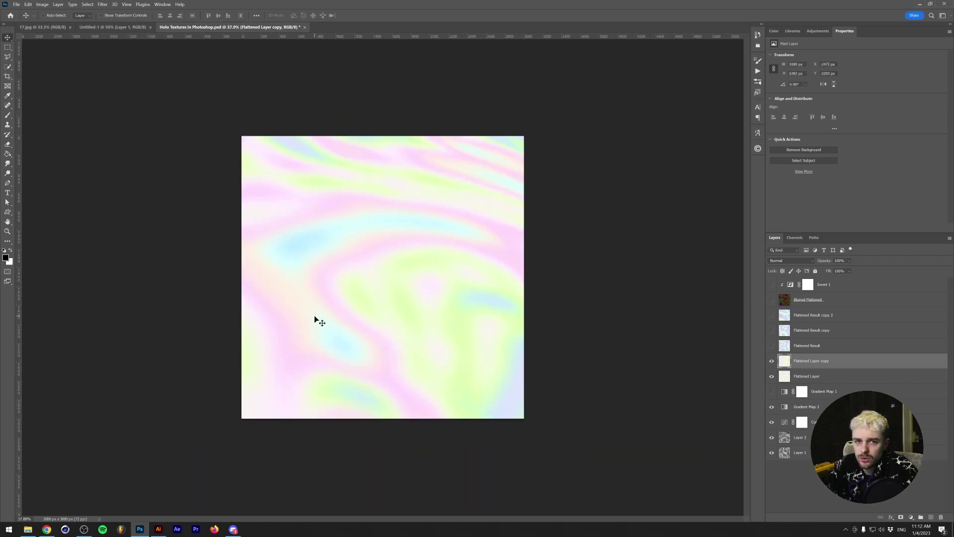
click(43, 27)
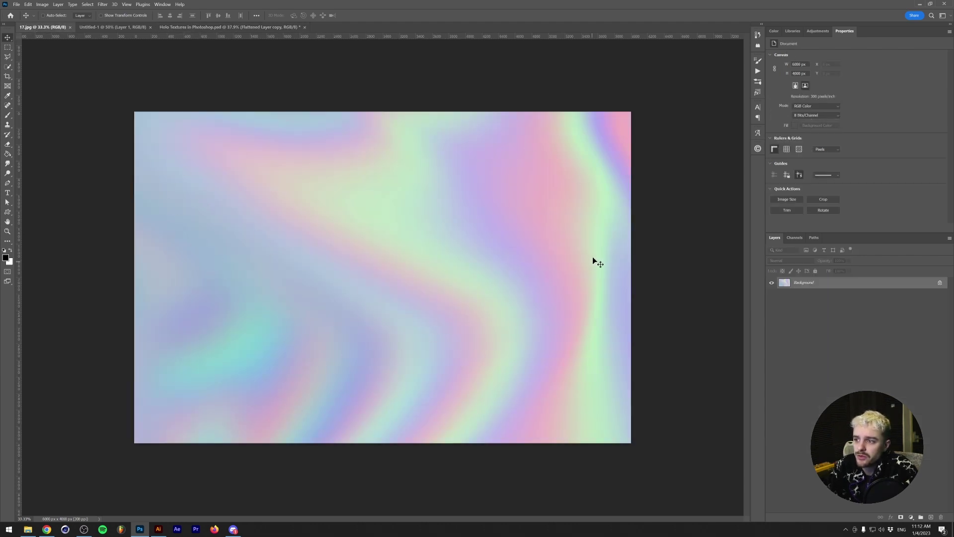
click(199, 28)
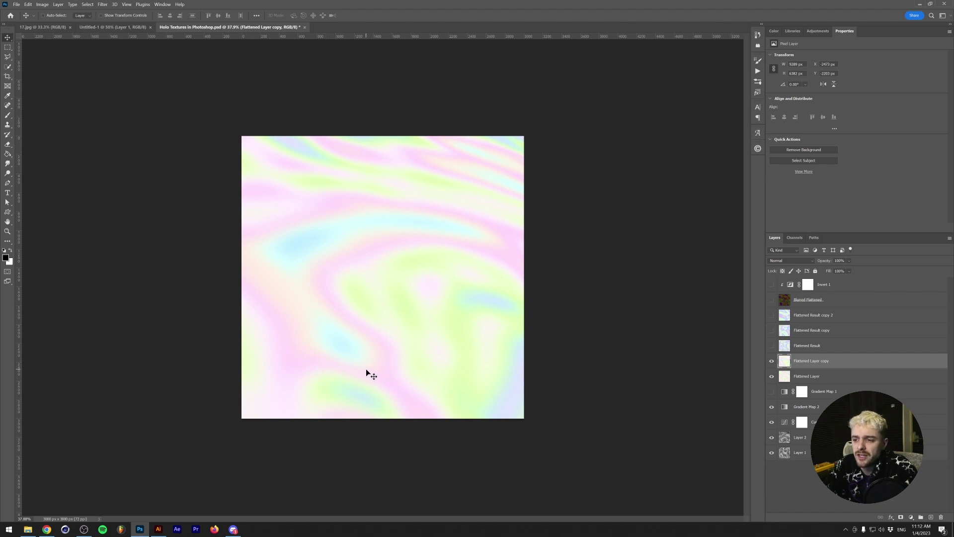
Select Flattened Layer copy, duplicate it, and zoom out around the image.
click(808, 331)
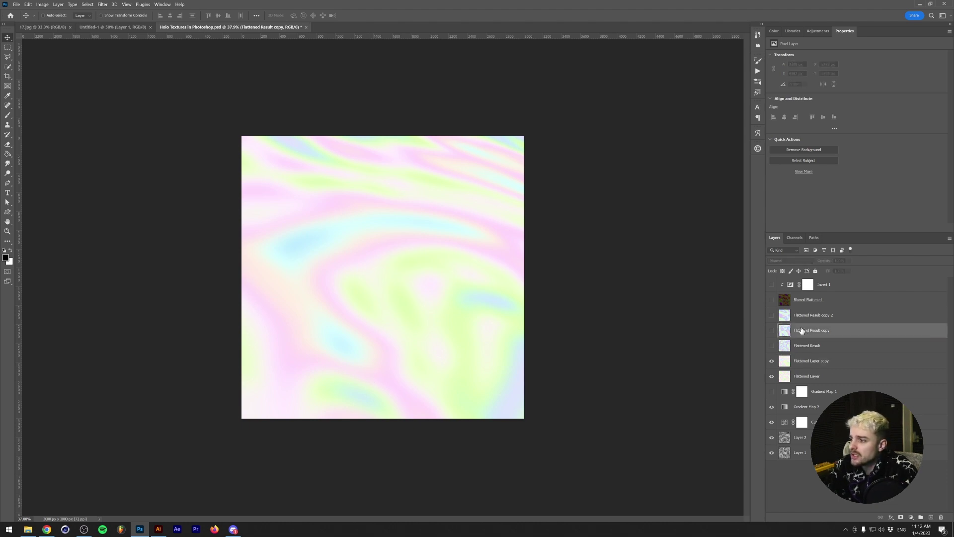
click(808, 315)
click(815, 360)
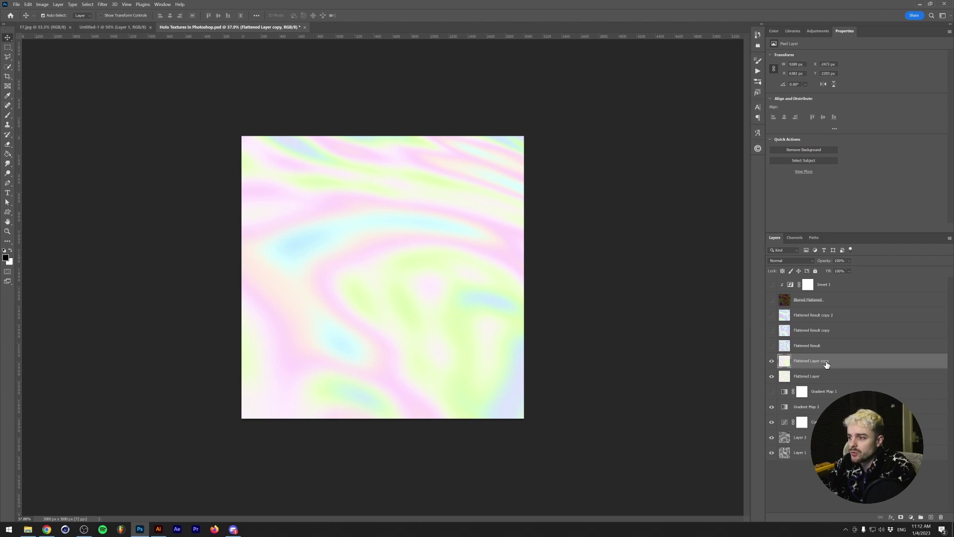
key(ctrl+j)
key(ctrl+minus)
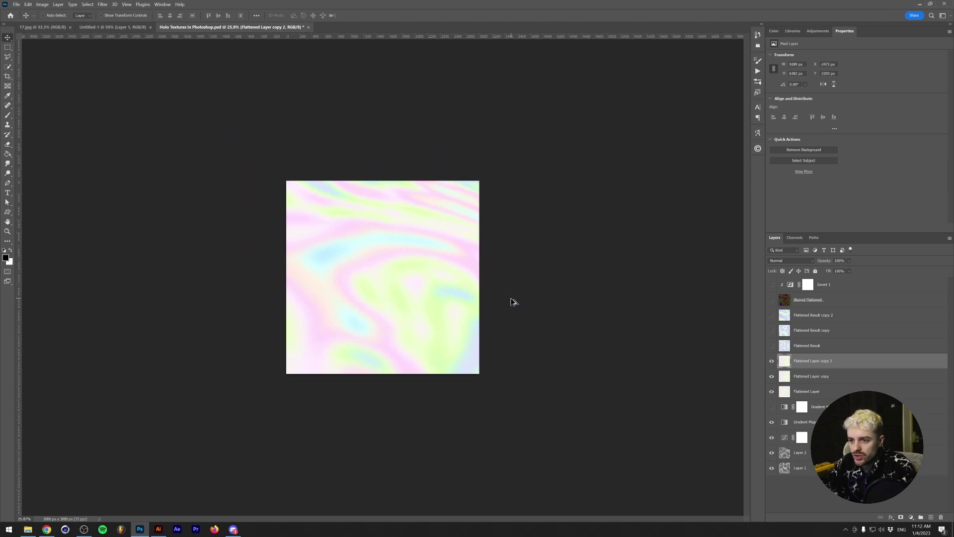
Rotate the duplicate about 146°, reposition it, scale it to roughly 90%, and commit.
key(ctrl+t)
drag(733, 235, 187, 426)
drag(330, 330, 267, 401)
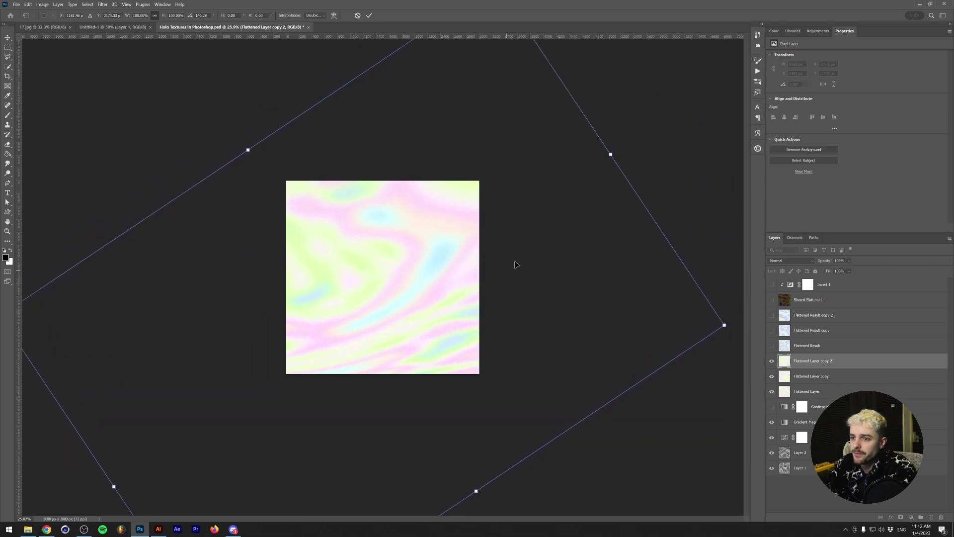
drag(612, 156, 567, 226)
click(368, 15)
key(ctrl+plus)
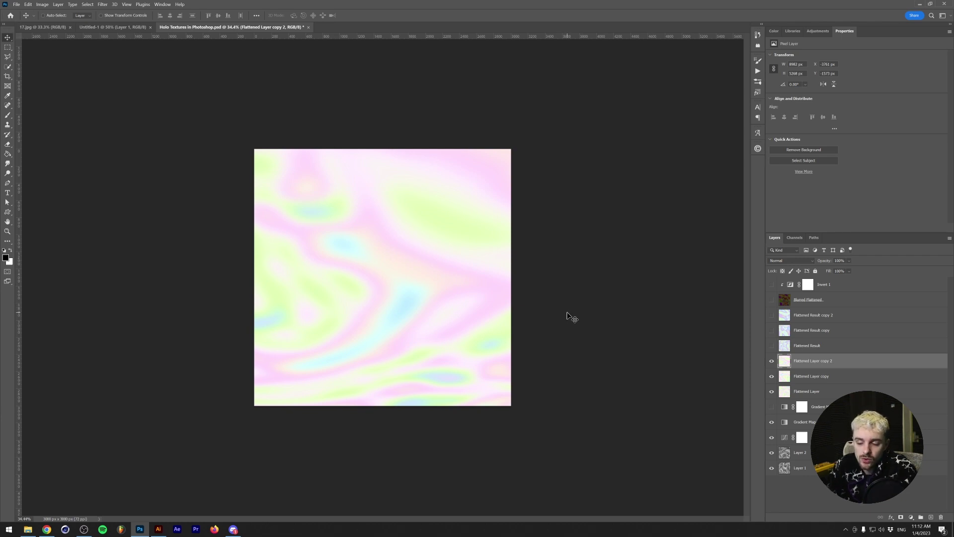
Set Flattened Layer copy 2's blend mode to Exclusion.
click(775, 261)
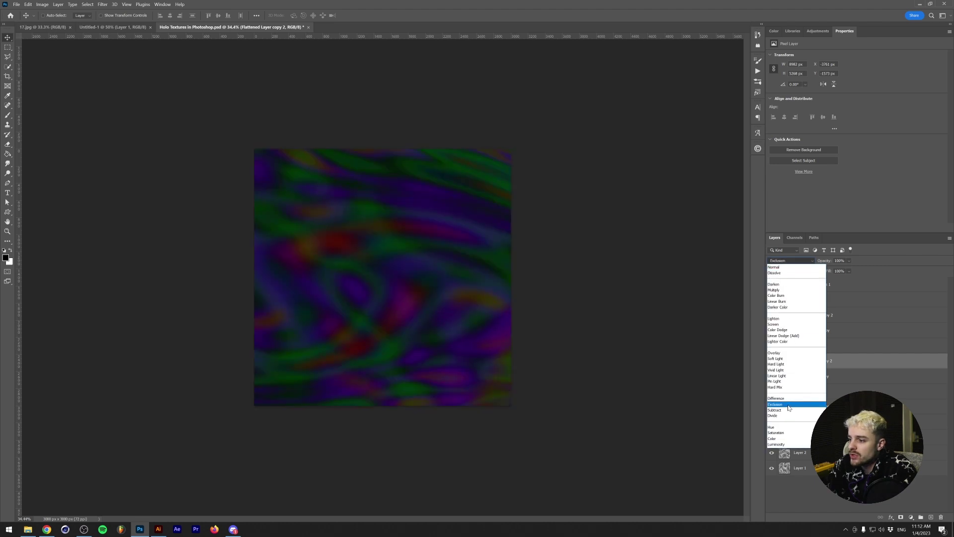
click(789, 407)
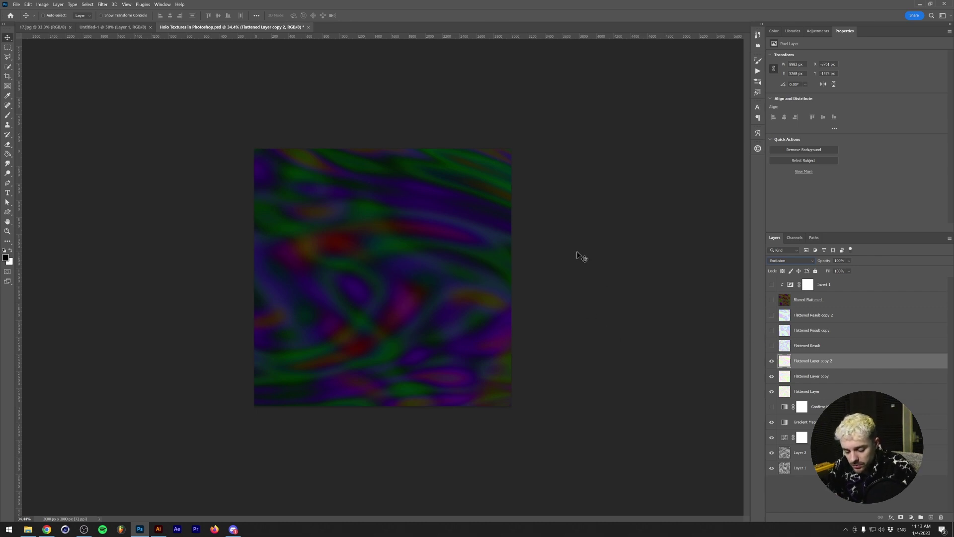
Stamp all visible layers into Layer 3, add an Invert adjustment above it, and reselect Layer 3.
key(ctrl)
key(ctrl+shift+alt+e)
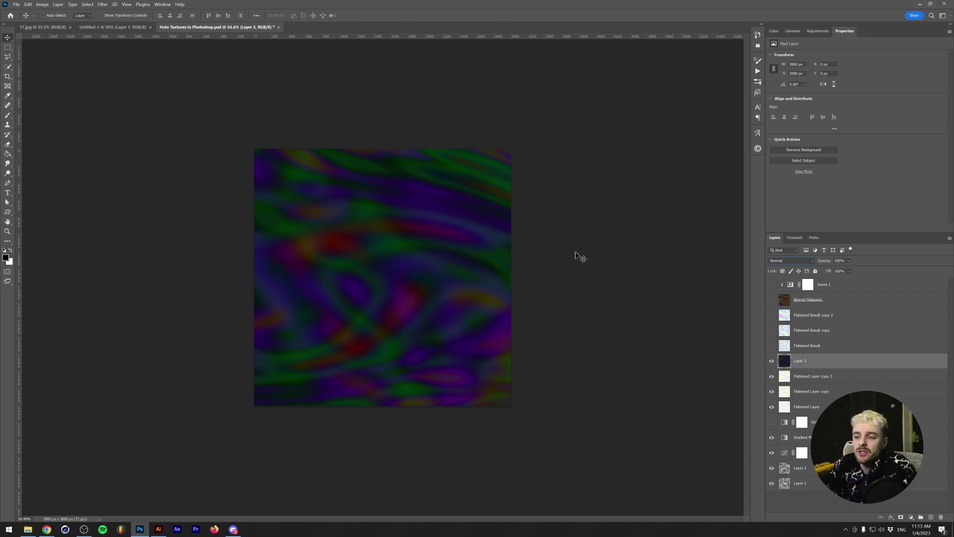
click(818, 31)
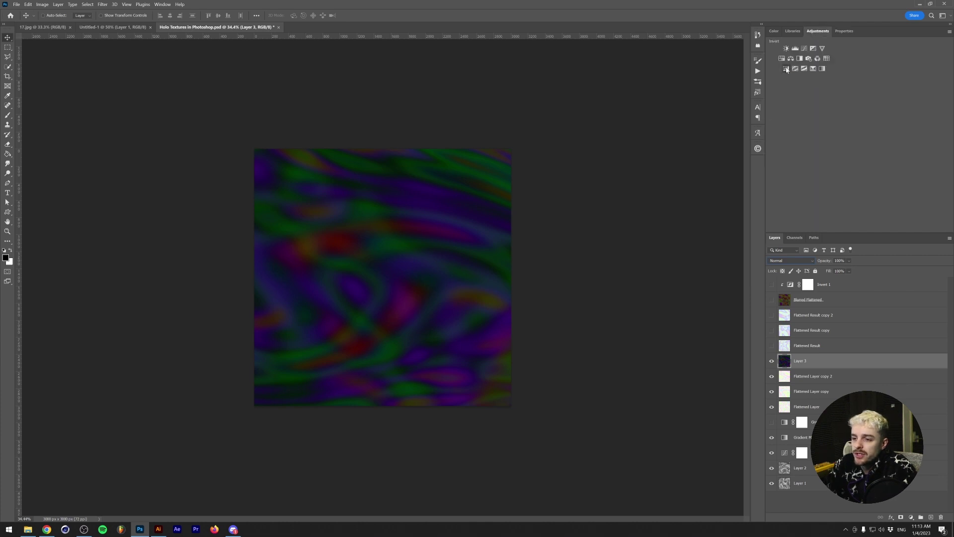
click(786, 69)
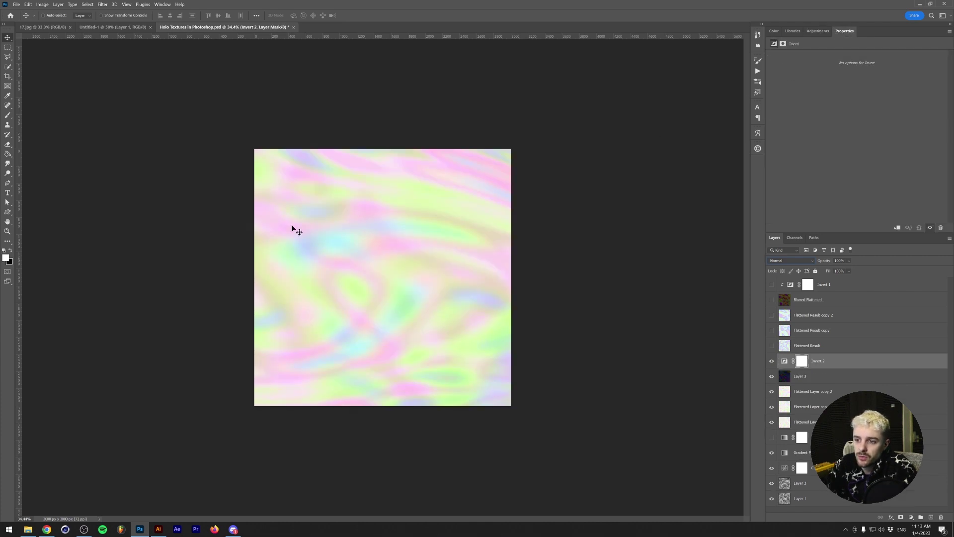
click(808, 377)
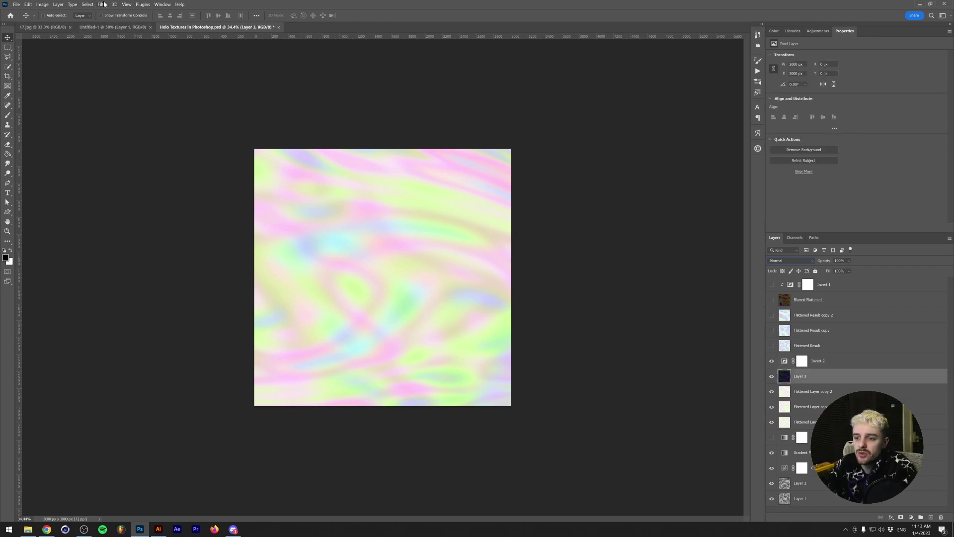
Stretch Layer 3 horizontally to about 243% width.
key(ctrl+t)
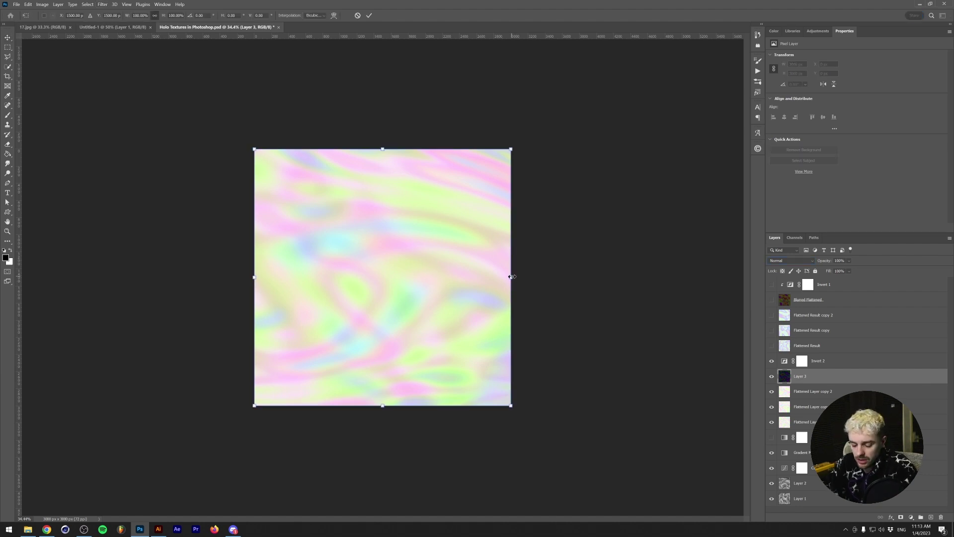
drag(512, 277, 708, 265)
key(Return)
Apply a Gaussian Blur to the stretched texture and fit it to the window.
click(102, 4)
mouse_move(124, 93)
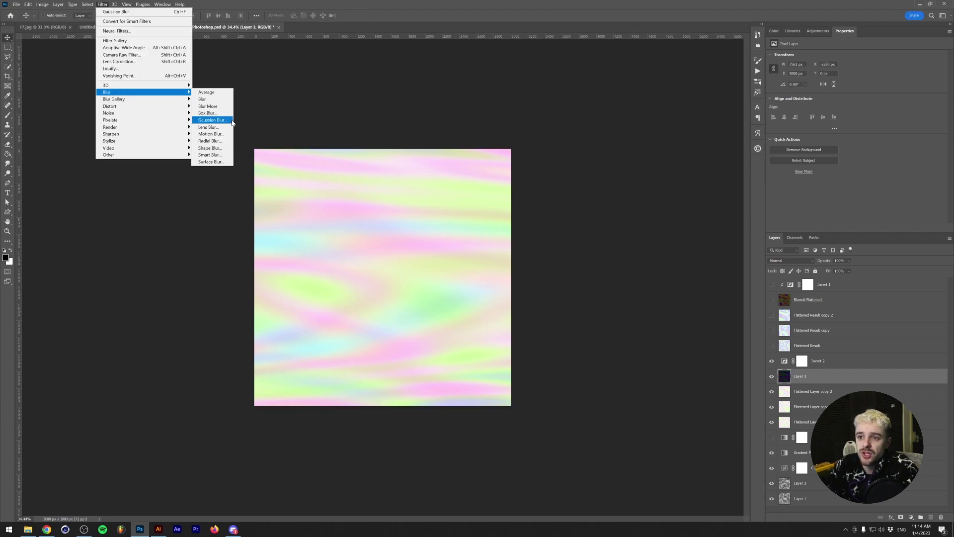
click(232, 120)
key(Return)
scroll(305, 421, up, 1)
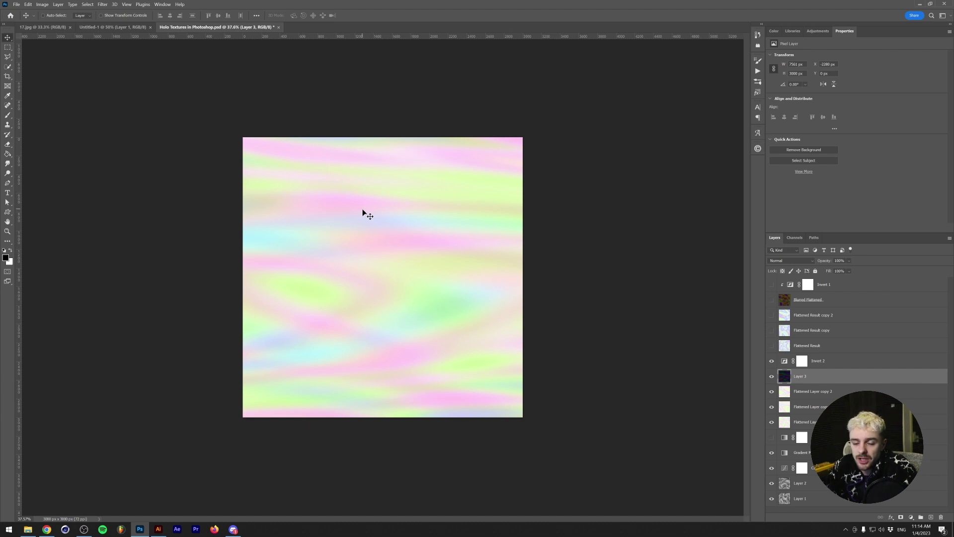
scroll(497, 263, down, 4)
scroll(490, 264, up, 2)
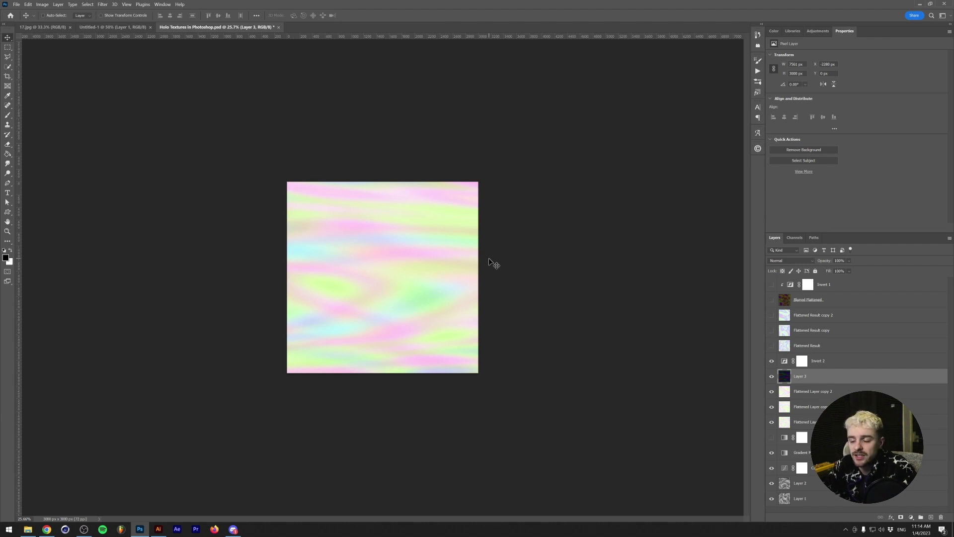
key(ctrl+0)
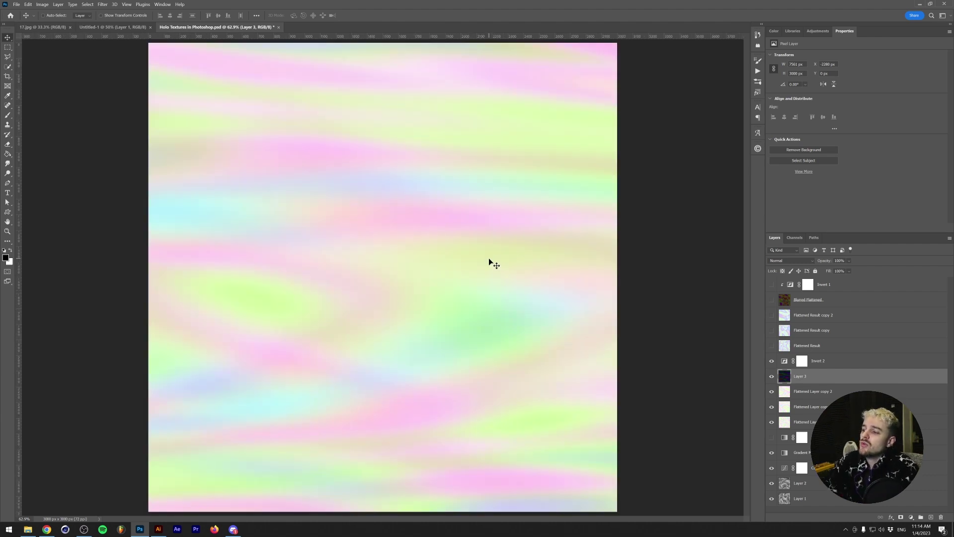
click(845, 361)
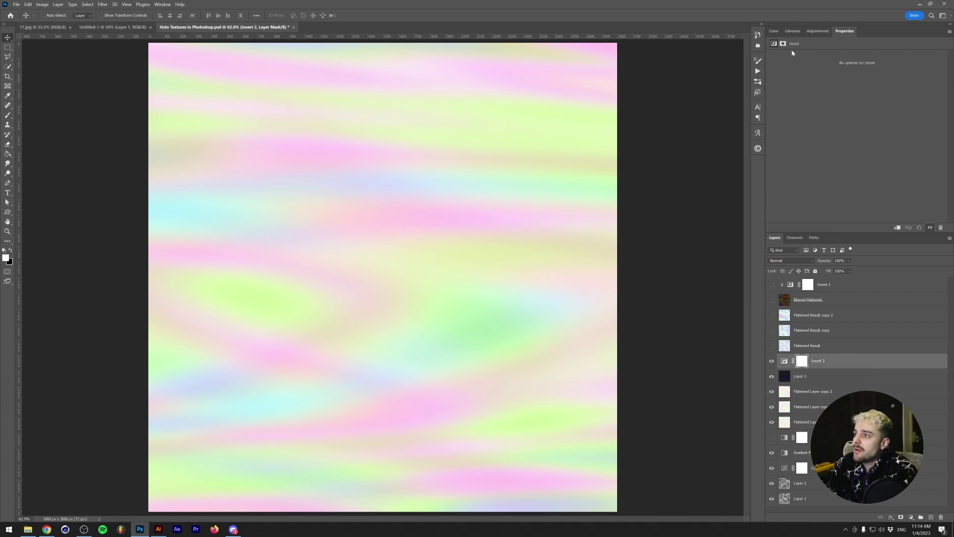
click(817, 31)
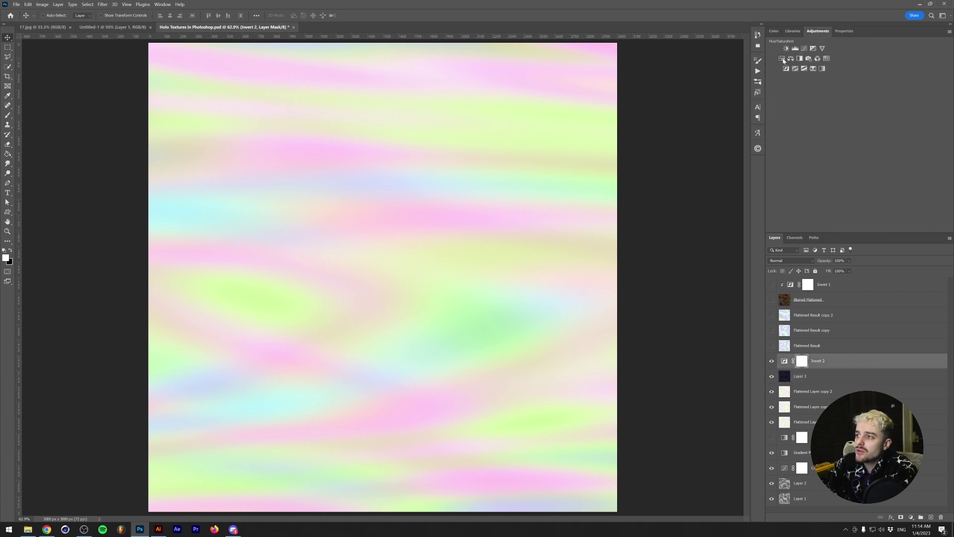
click(784, 63)
drag(856, 85, 950, 88)
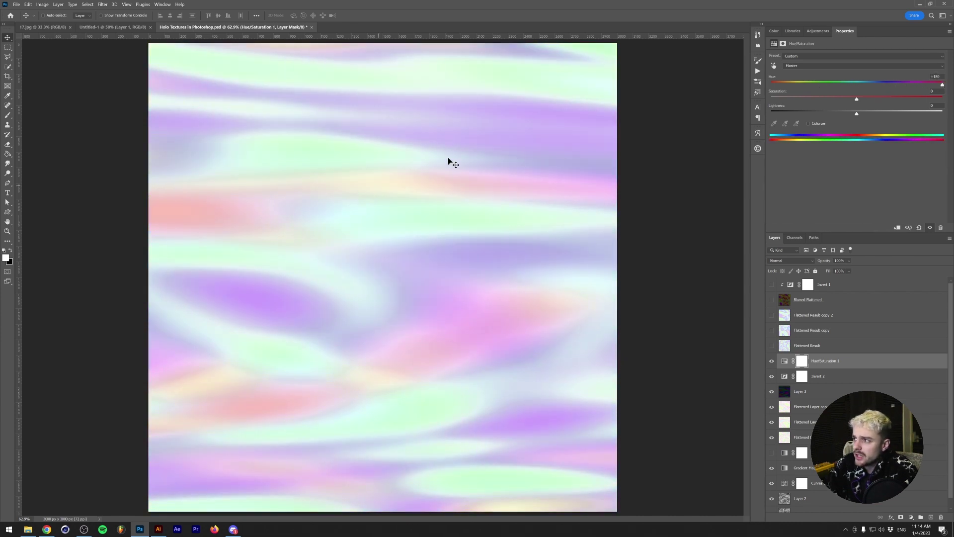
key(Delete)
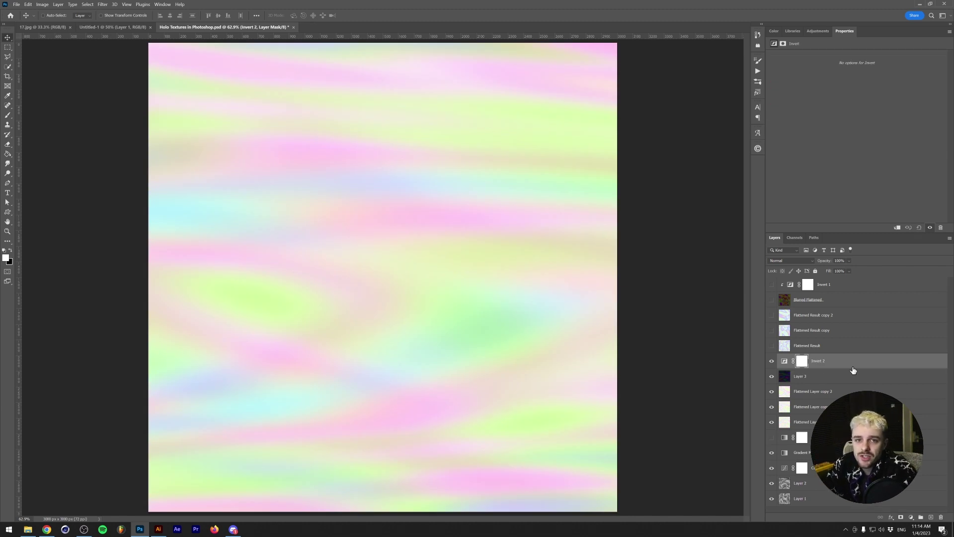
click(818, 31)
click(785, 64)
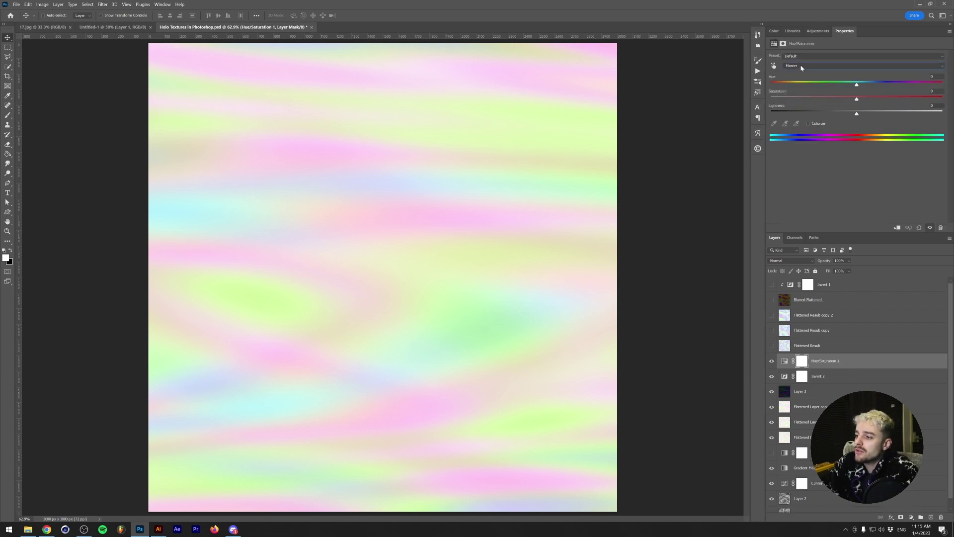
click(801, 68)
click(827, 87)
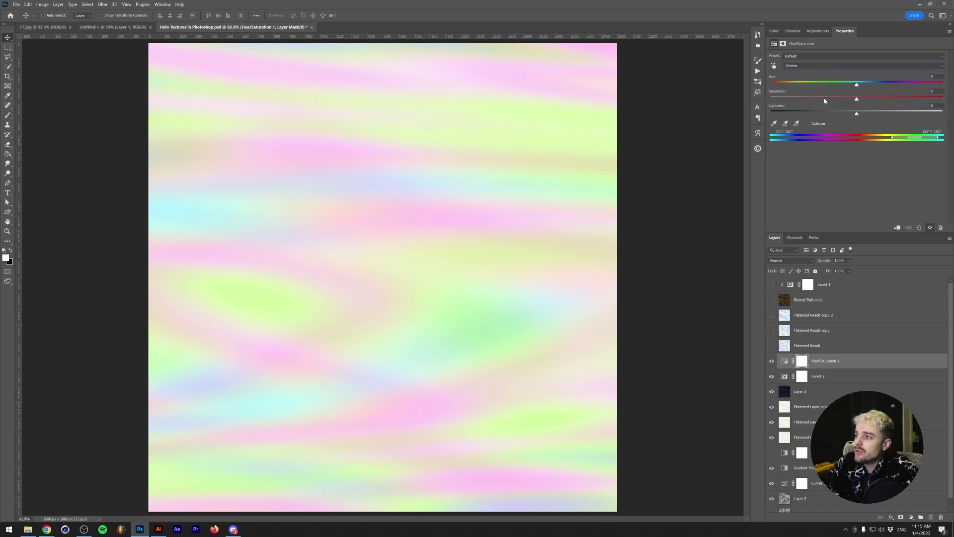
drag(857, 85, 771, 100)
drag(881, 114, 933, 115)
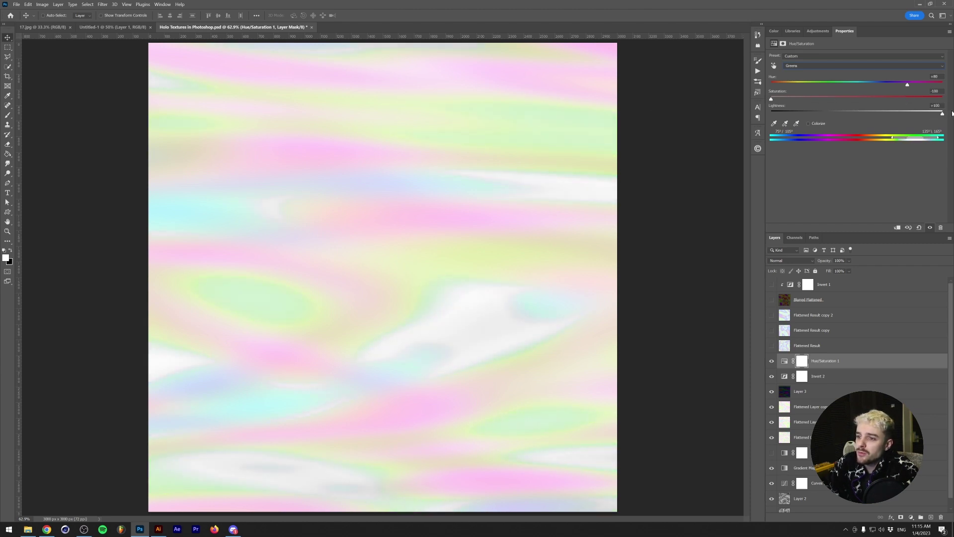
key(Delete)
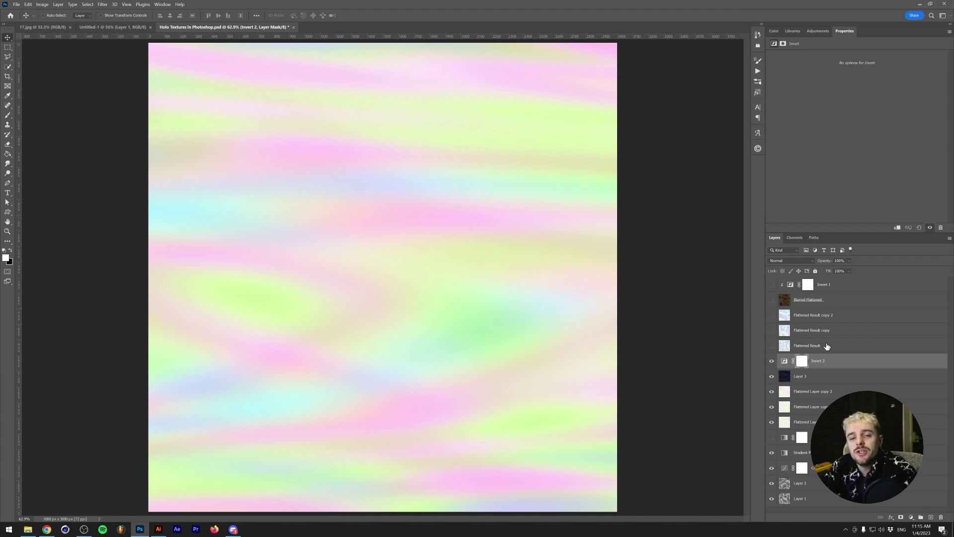